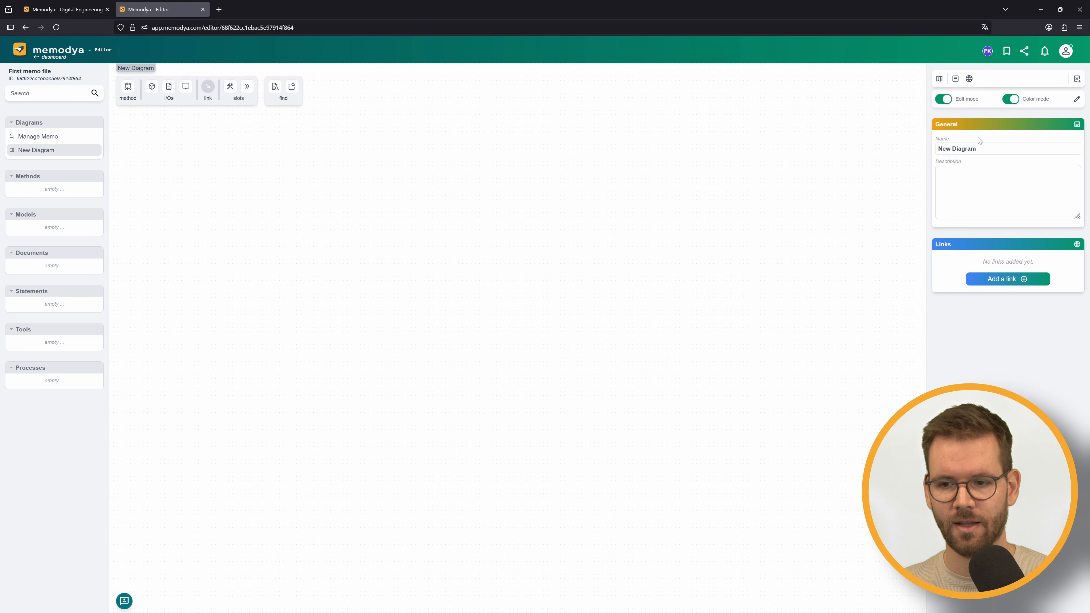
Step: Rename the new diagram to "First Diagram"
{"action": "triple_click", "coordinate": [964, 149]}
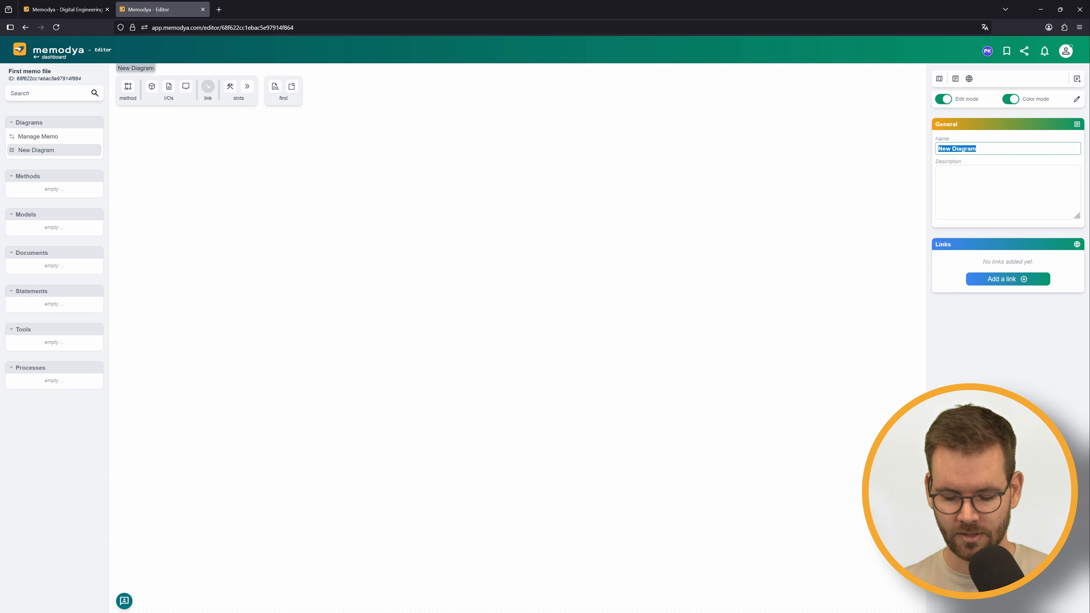
{"action": "type", "text": "First Diagram"}
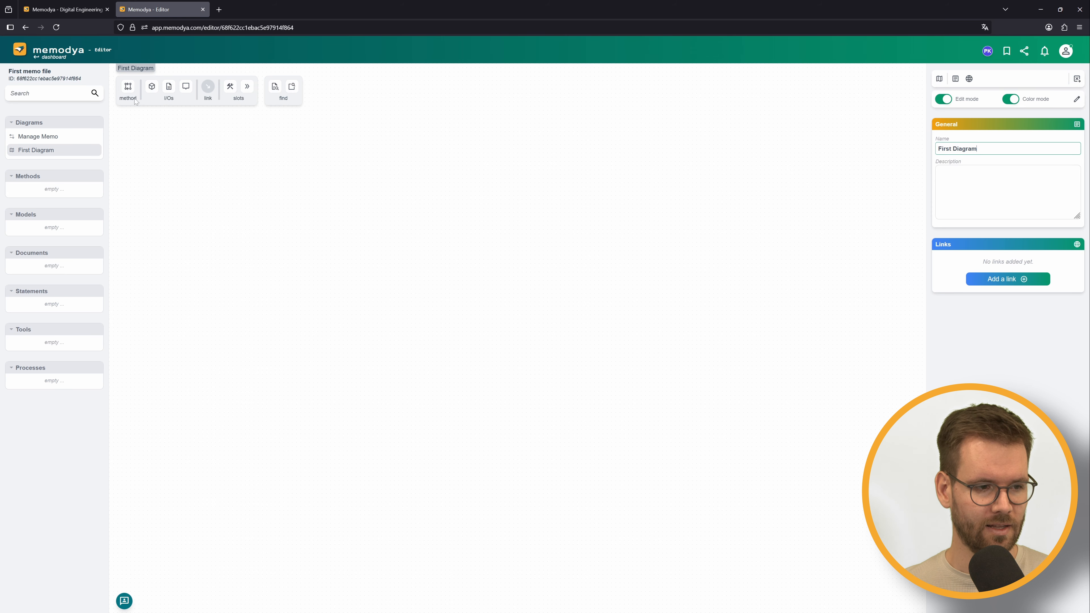
Step: Place a new method block on the canvas and name it "Requirements Definition"
{"action": "left_click_drag", "start_coordinate": [128, 88], "coordinate": [391, 248]}
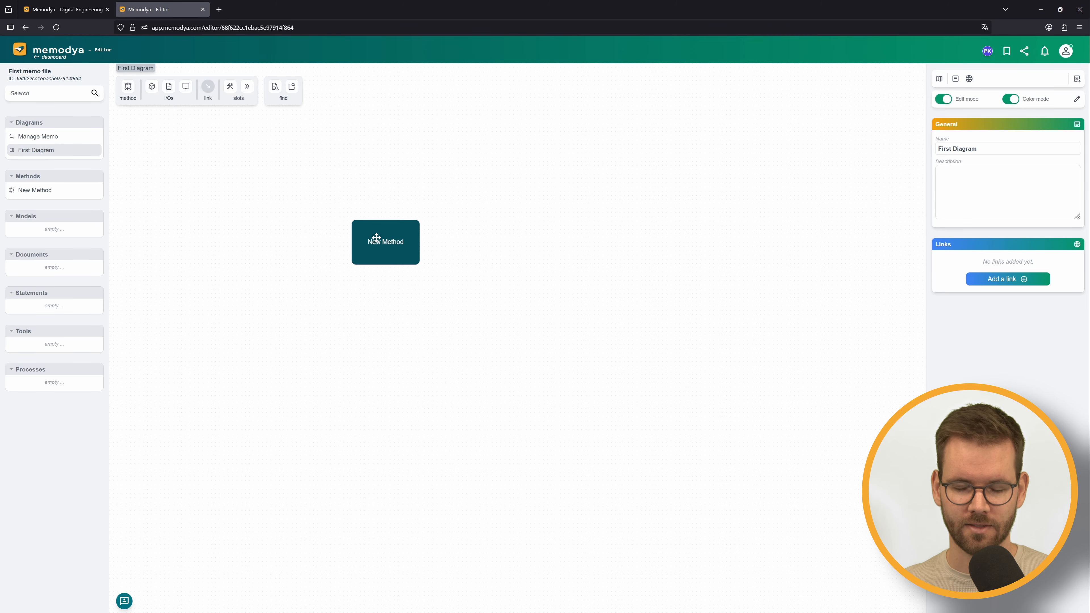
{"action": "left_click", "coordinate": [384, 237]}
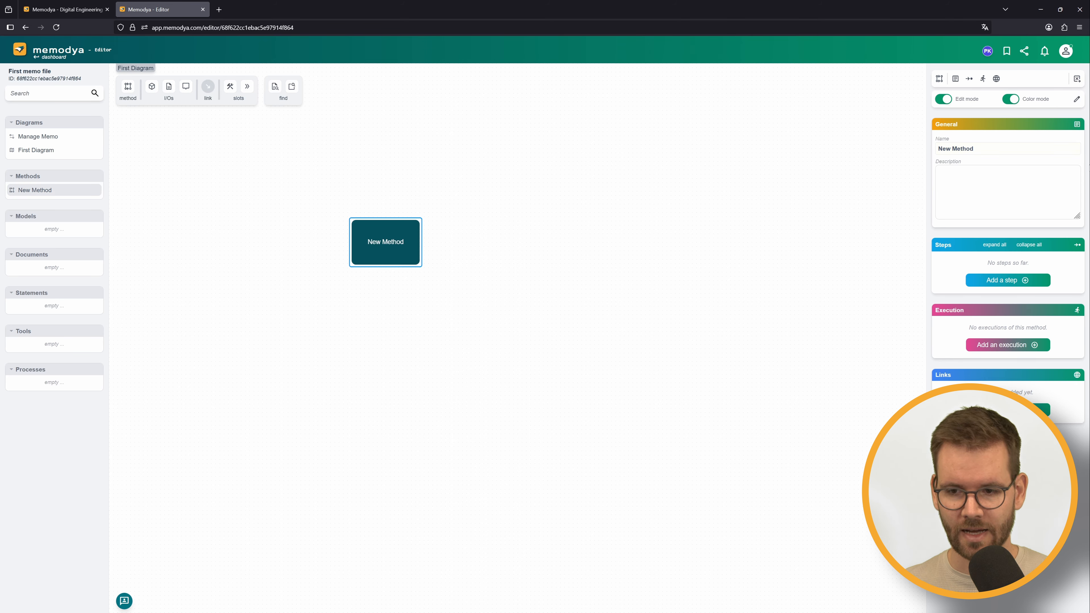
{"action": "triple_click", "coordinate": [963, 148]}
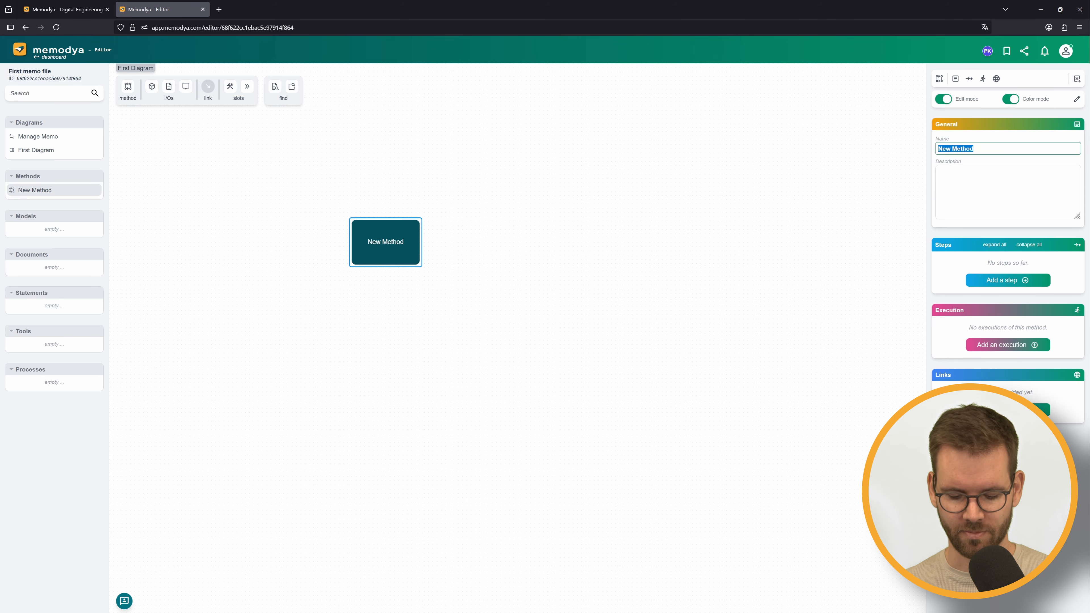
{"action": "type", "text": "Requi"}
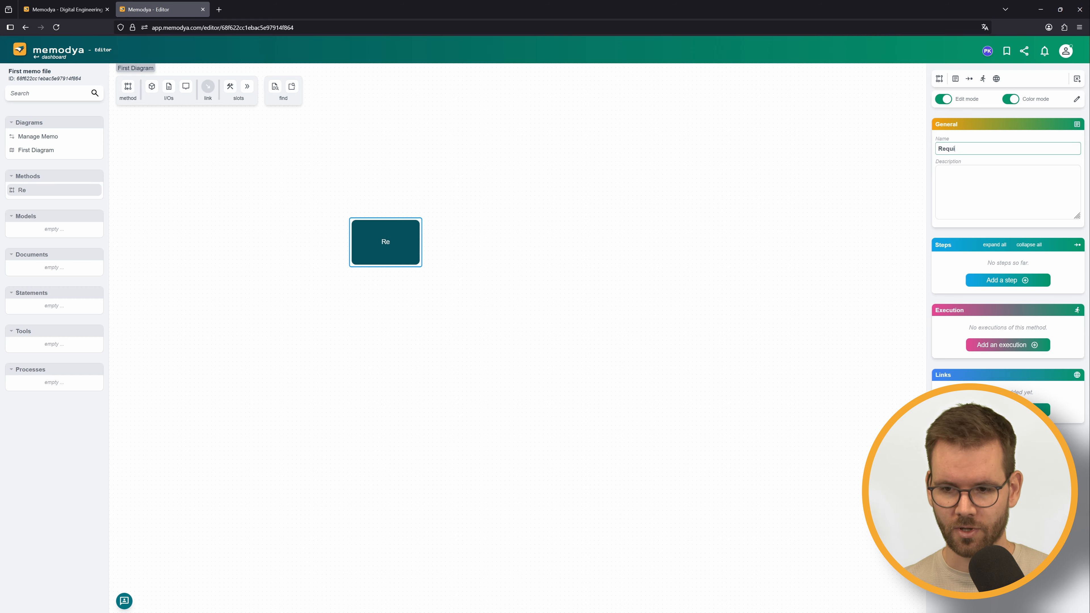
{"action": "type", "text": "rements ef"}
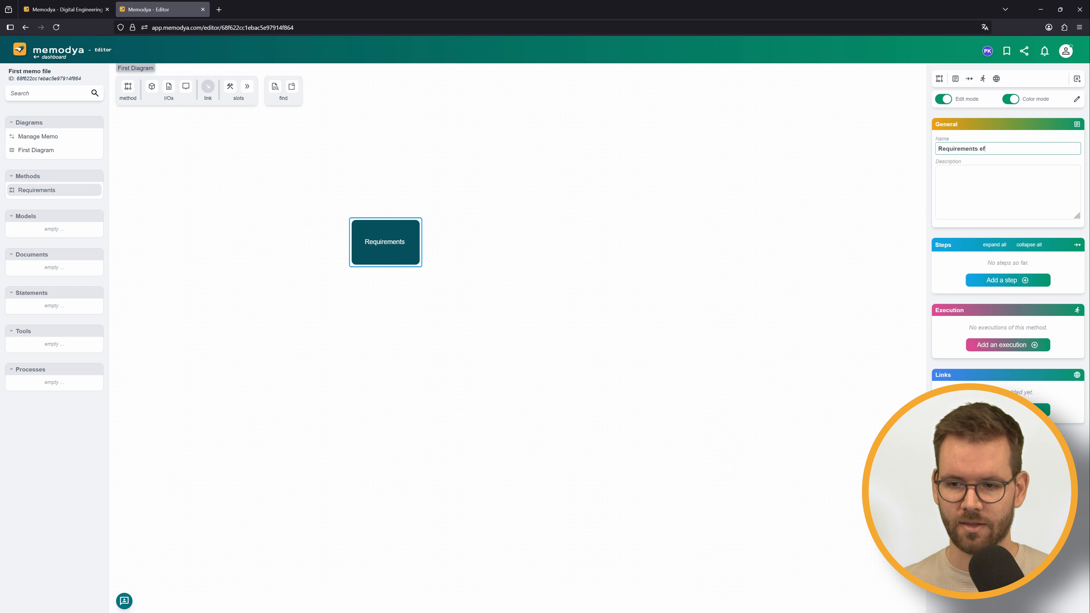
{"action": "key", "text": "BackSpace"}
{"action": "key", "text": "BackSpace"}
{"action": "key", "text": "BackSpace"}
{"action": "type", "text": "Definition"}
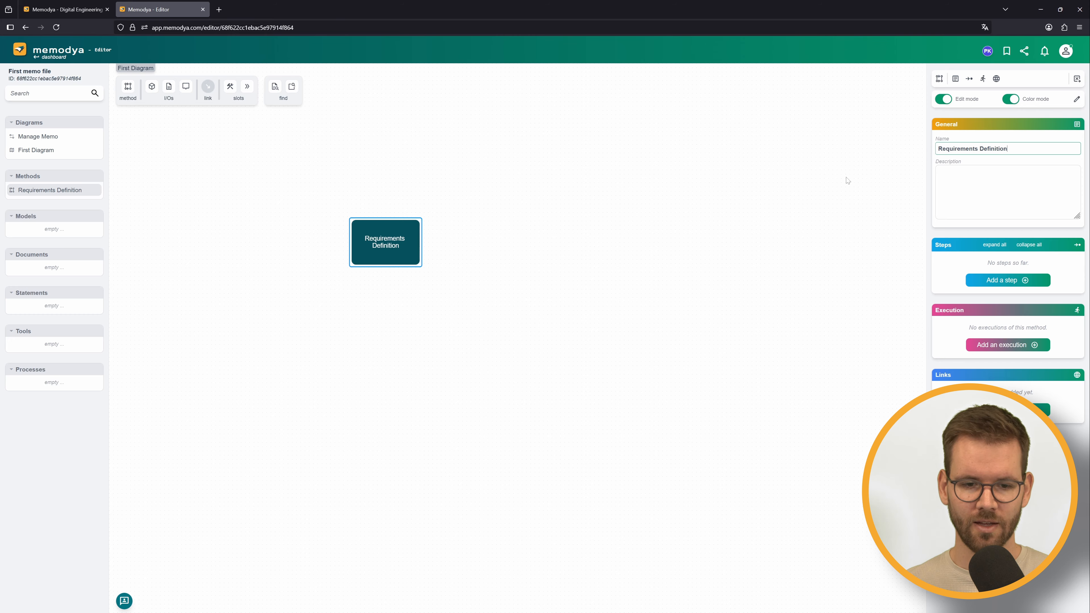
{"action": "left_click", "coordinate": [450, 253]}
Step: Add three steps to the Requirements Definition method, keeping their default names and no IO assigned
{"action": "left_click", "coordinate": [379, 237]}
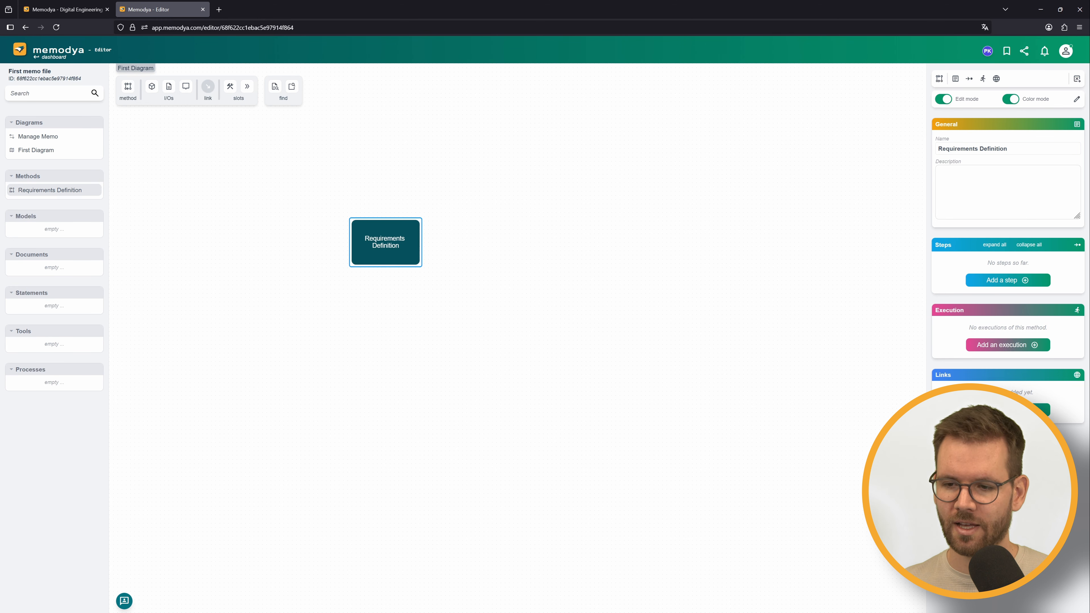
{"action": "left_click", "coordinate": [1002, 280]}
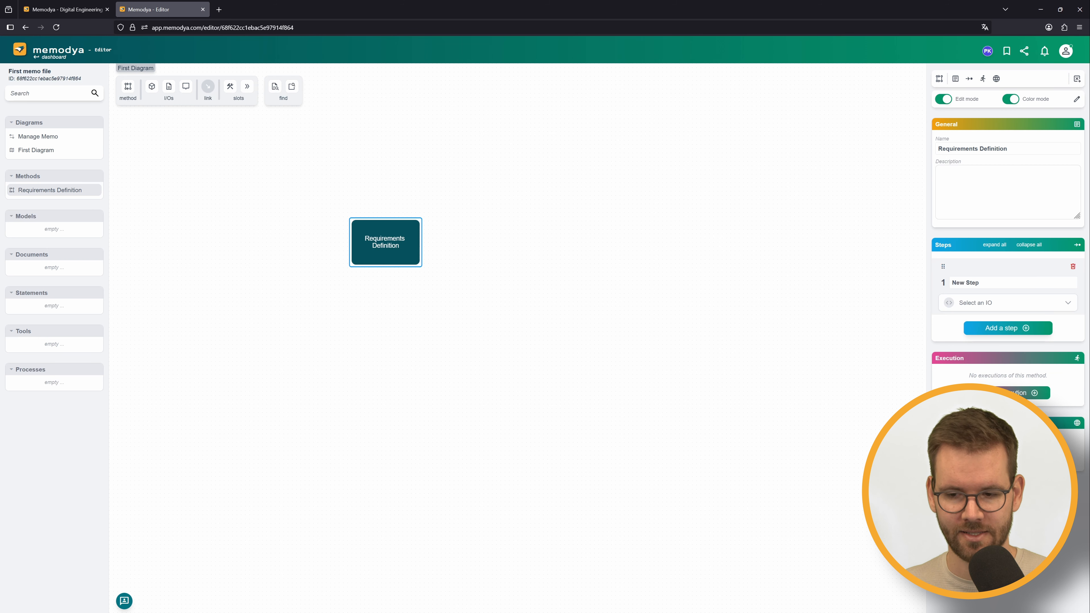
{"action": "left_click", "coordinate": [1001, 332]}
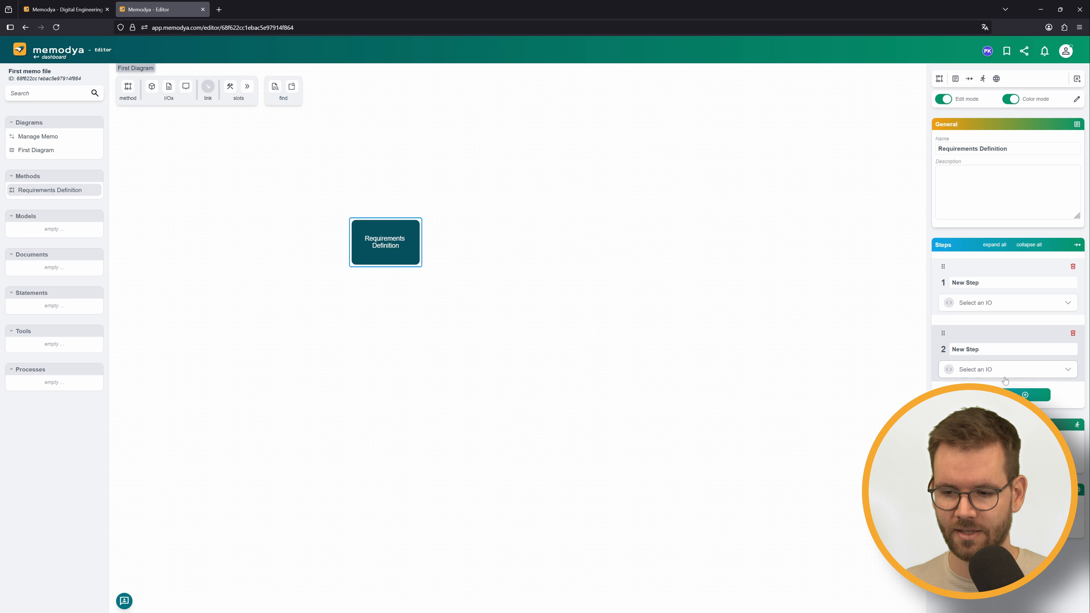
{"action": "triple_click", "coordinate": [977, 283]}
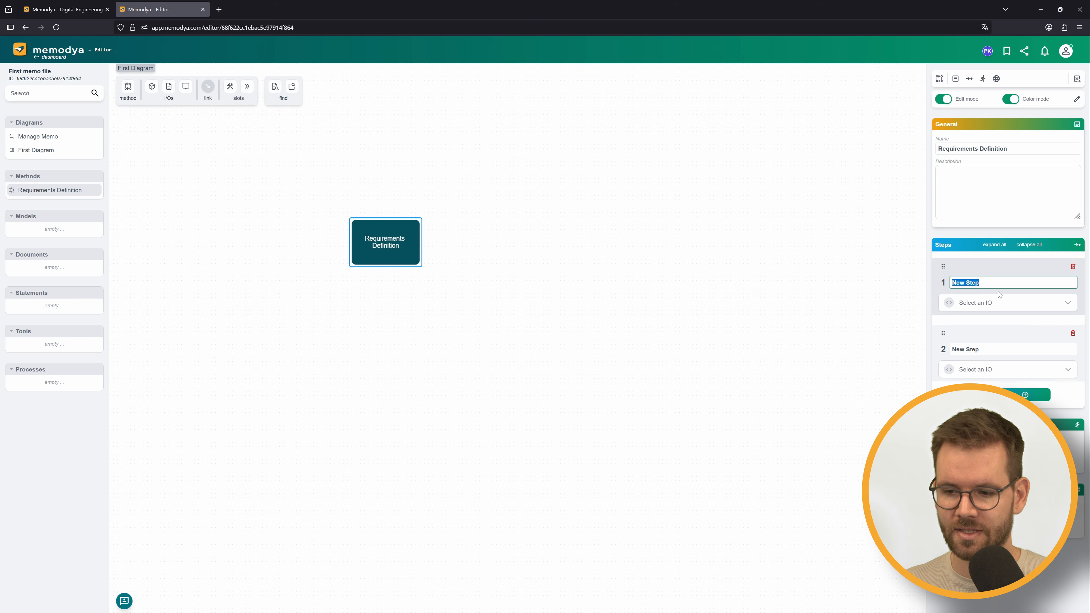
{"action": "left_click", "coordinate": [1019, 303]}
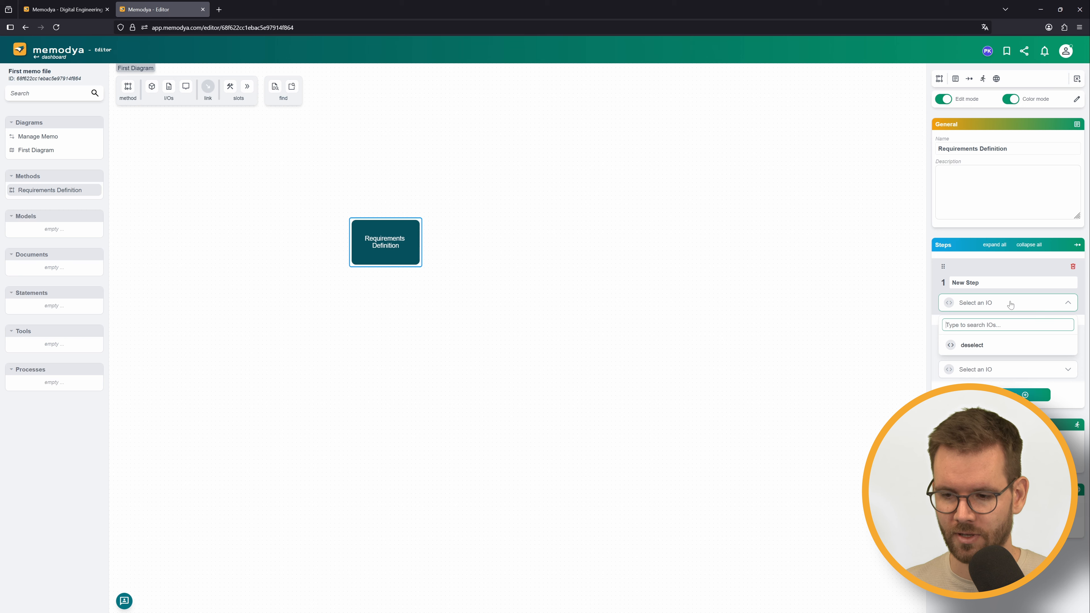
{"action": "left_click", "coordinate": [1011, 304]}
{"action": "left_click", "coordinate": [1025, 395]}
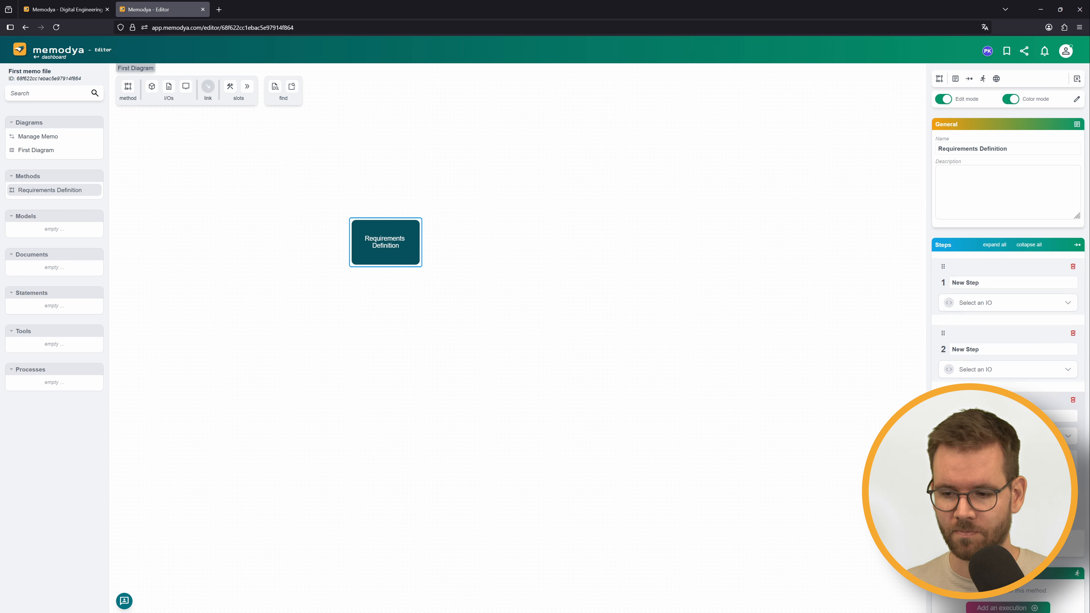
Step: Expand all steps of the Requirements Definition method and add a link to step 1
{"action": "left_click", "coordinate": [1002, 246]}
{"action": "left_click", "coordinate": [1004, 337]}
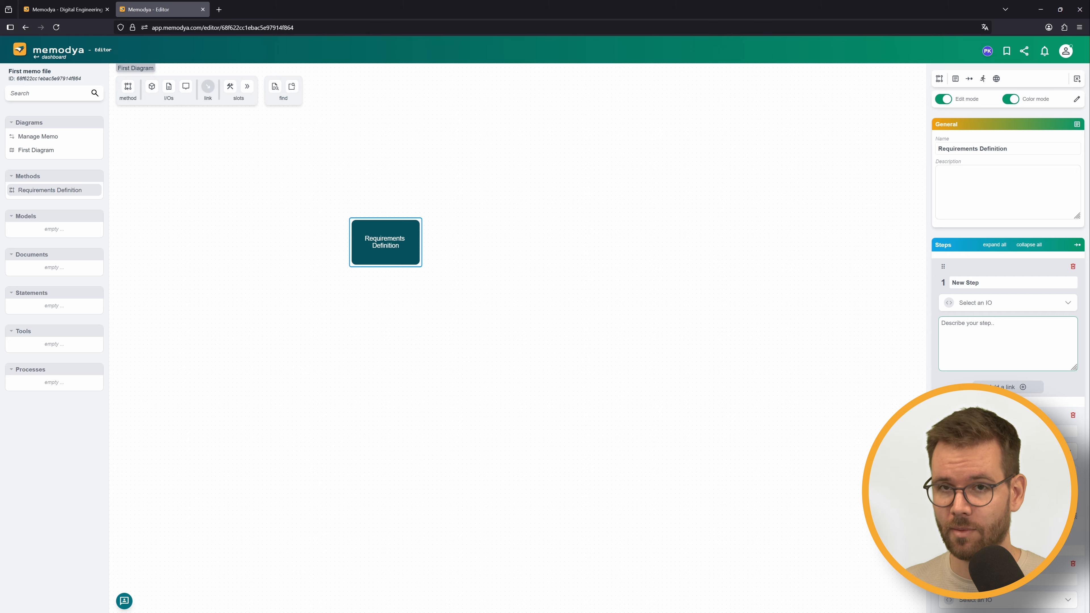
{"action": "left_click", "coordinate": [1022, 387]}
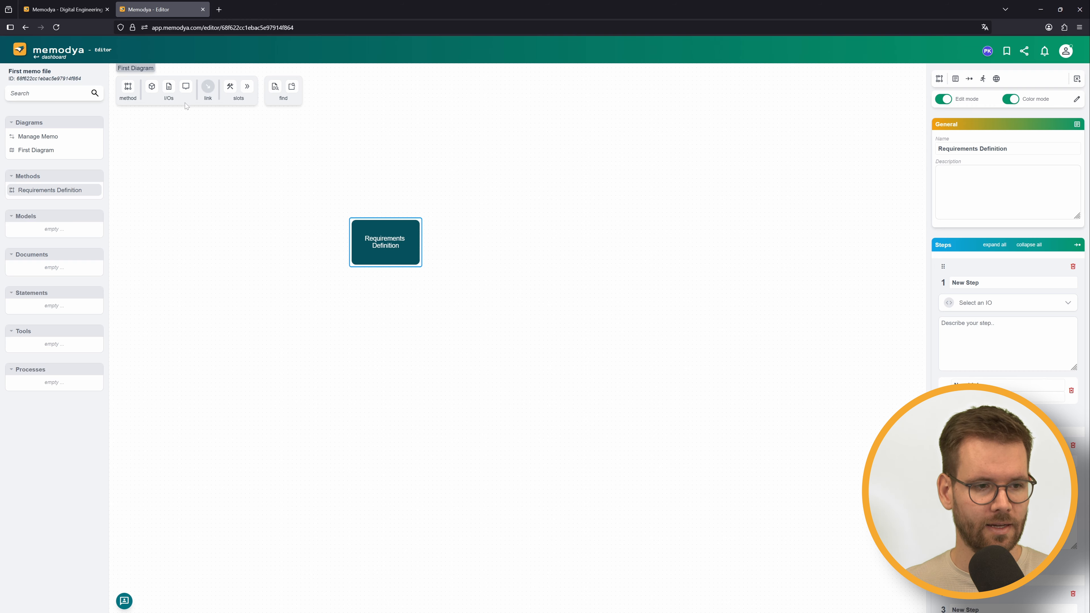
Step: Create a new document on the canvas and attach it as an input to the Requirements Definition method
{"action": "left_click", "coordinate": [169, 87]}
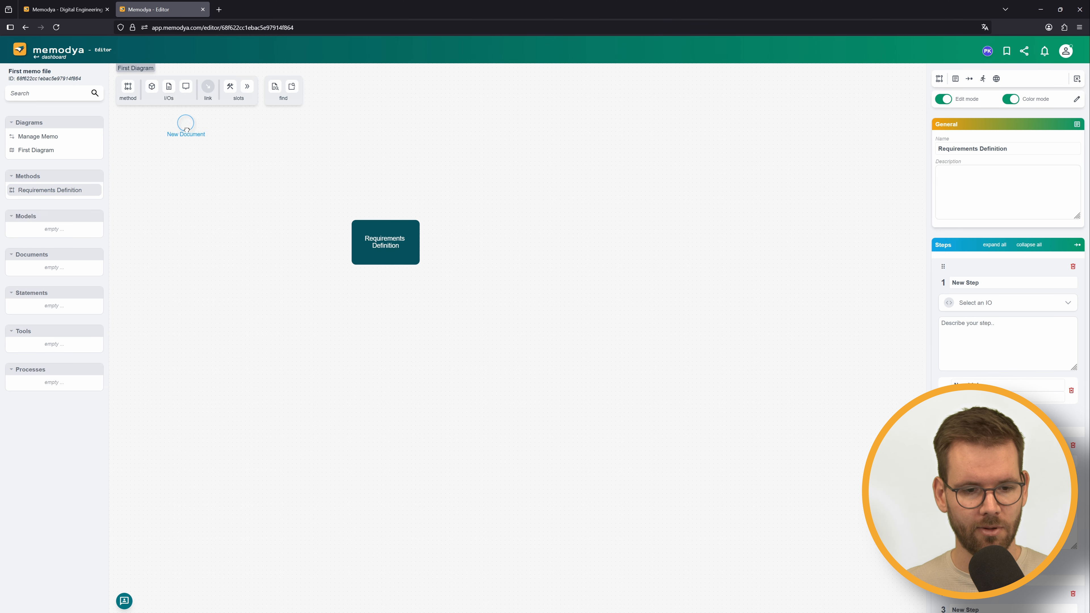
{"action": "left_click", "coordinate": [283, 207]}
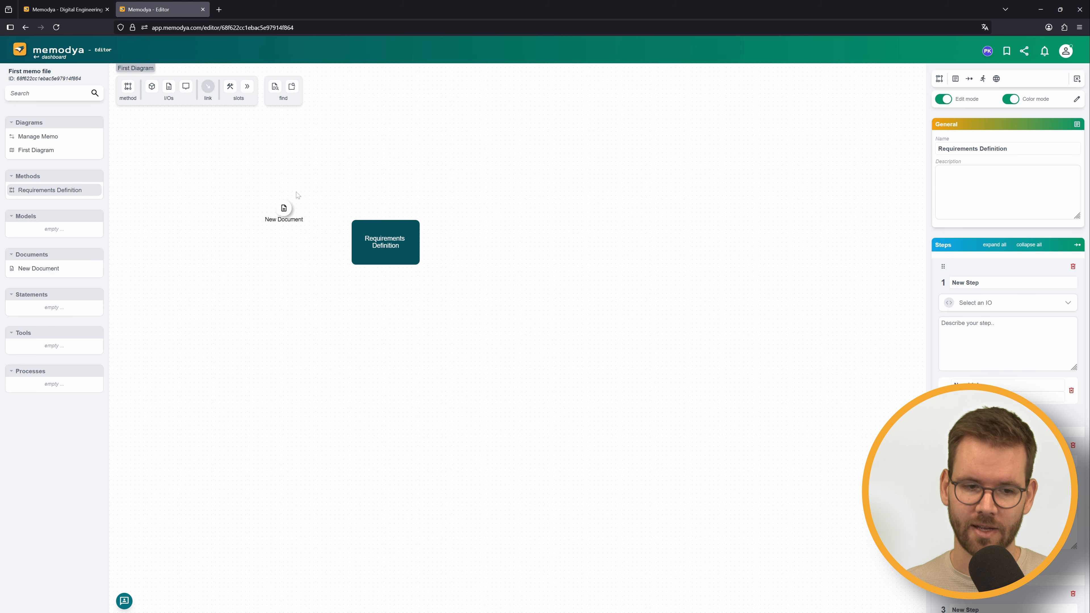
{"action": "left_click_drag", "start_coordinate": [284, 208], "coordinate": [355, 236]}
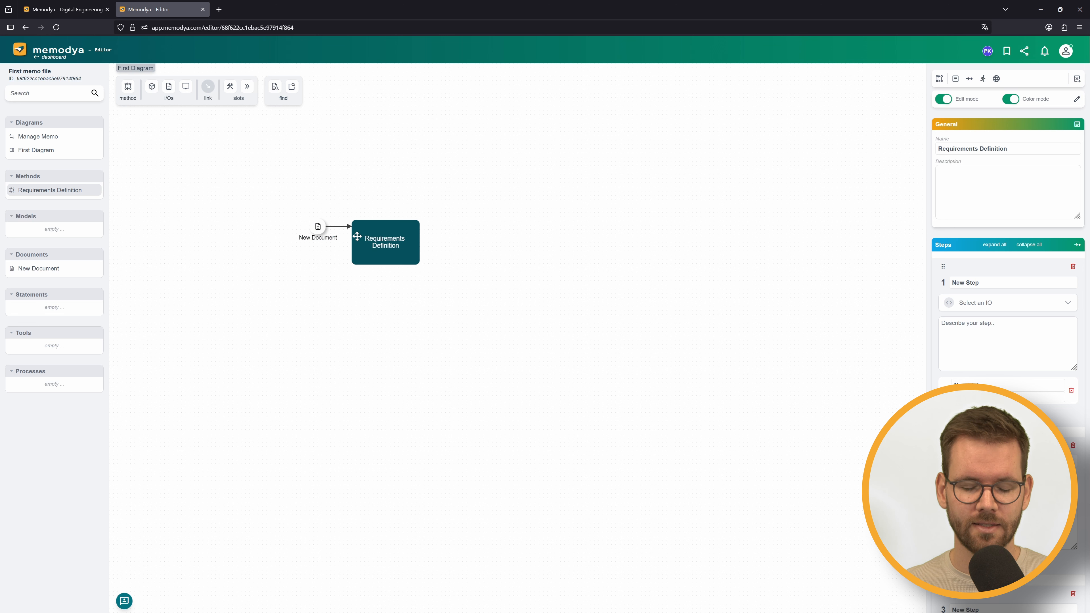
Step: Rename the method's input document to "Steakholder Needs"
{"action": "left_click", "coordinate": [312, 231]}
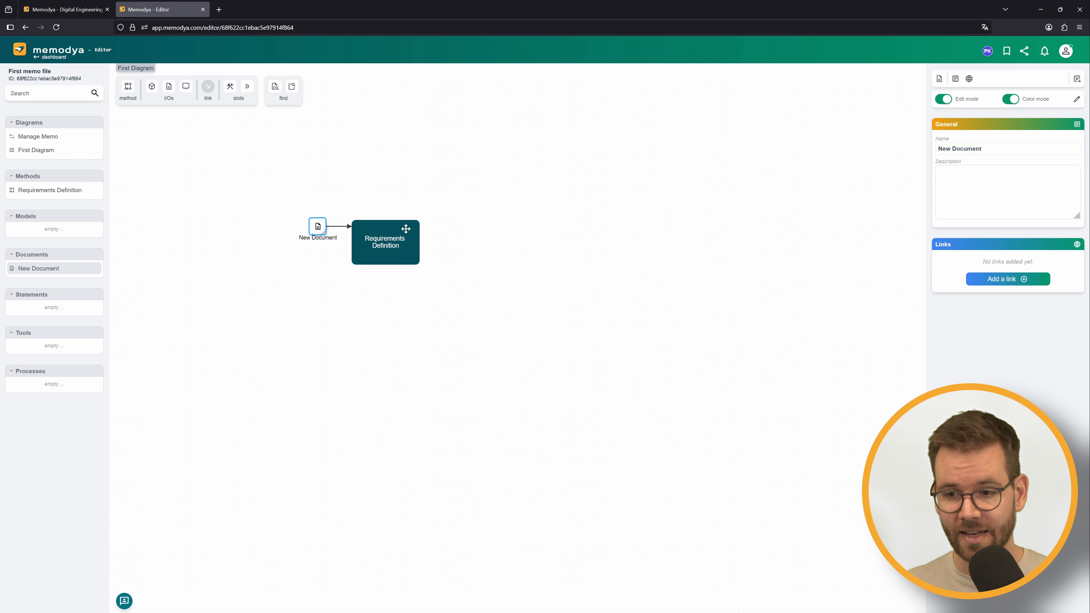
{"action": "left_click", "coordinate": [317, 227]}
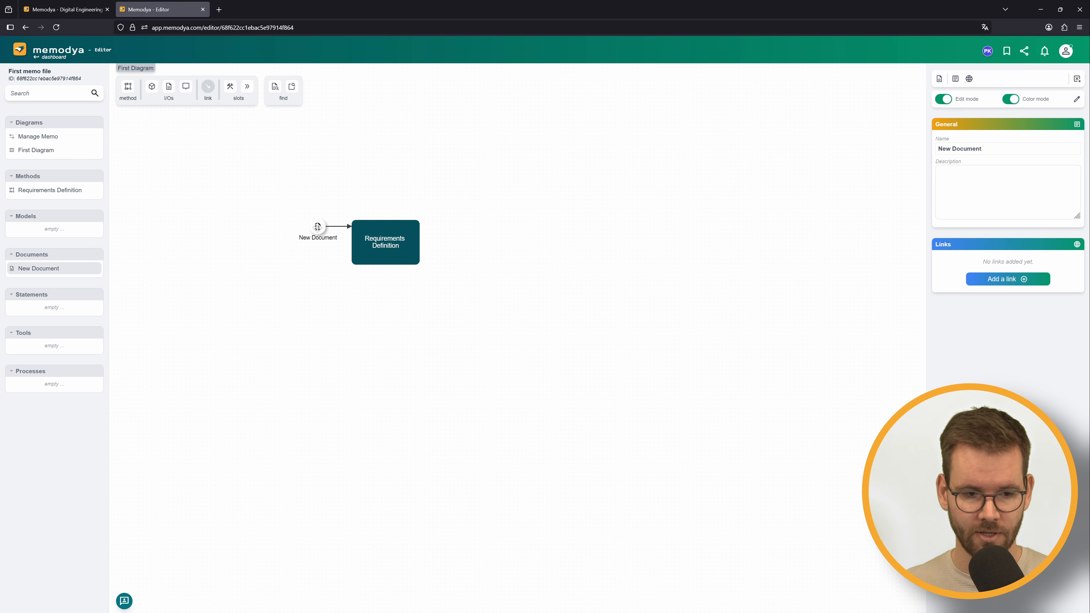
{"action": "left_click", "coordinate": [982, 149]}
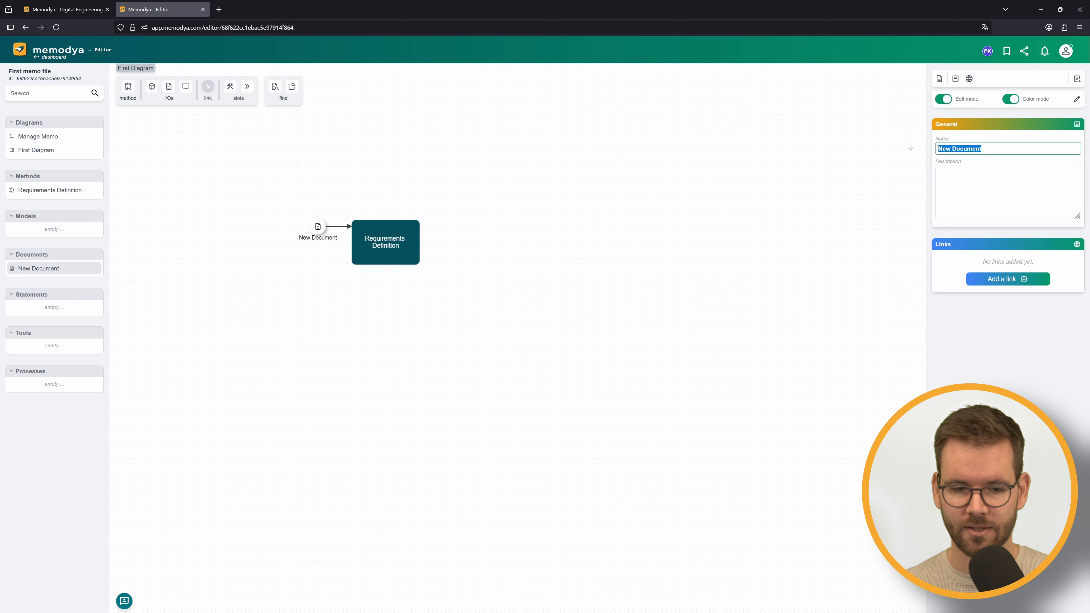
{"action": "type", "text": "Steake"}
{"action": "key", "text": "BackSpace"}
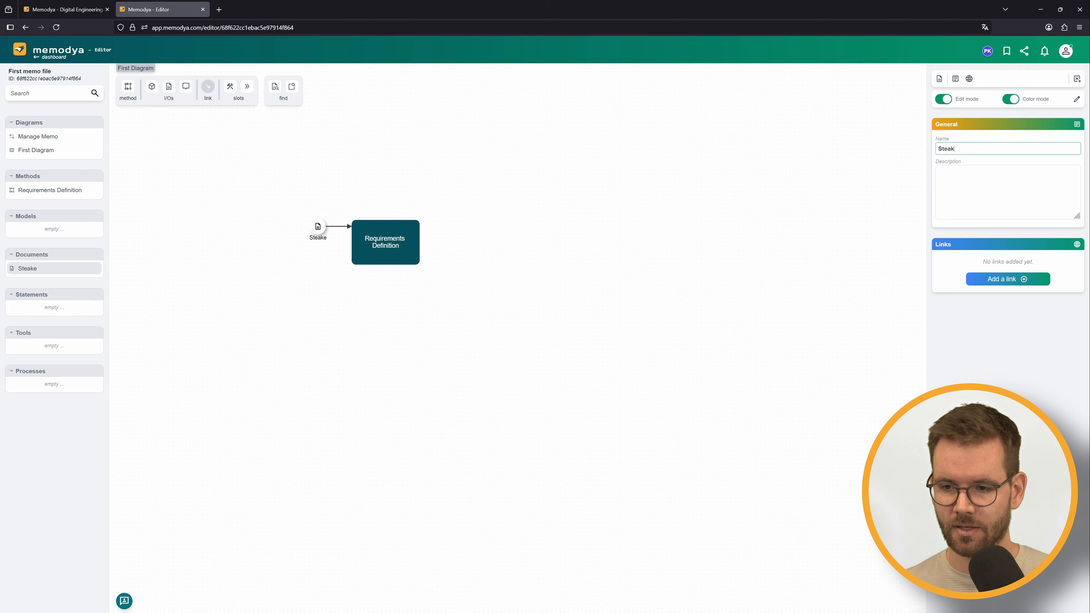
{"action": "type", "text": "holder Needs"}
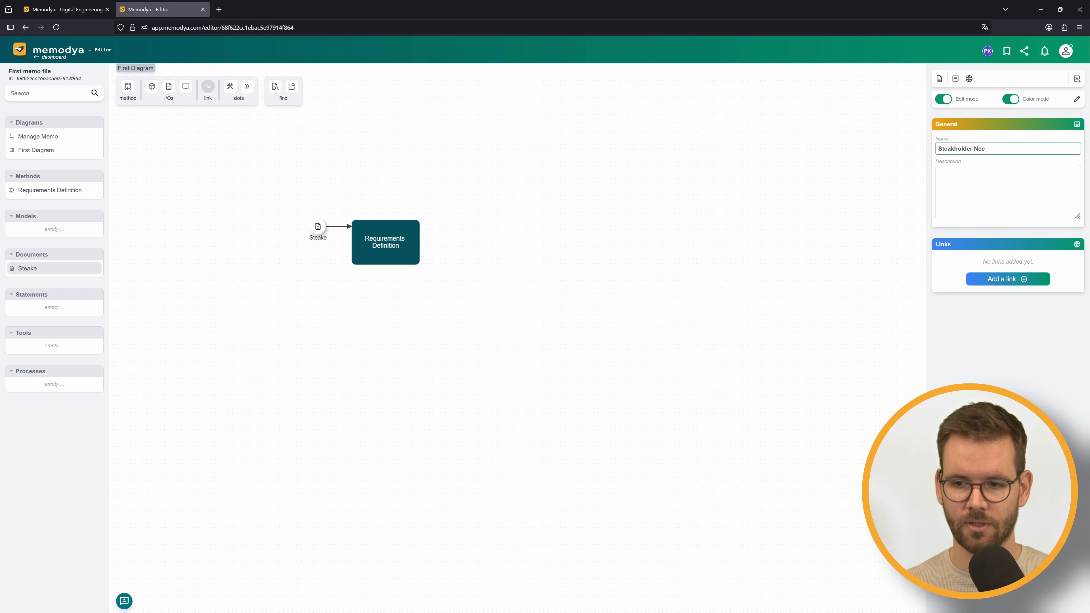
{"action": "left_click", "coordinate": [853, 149]}
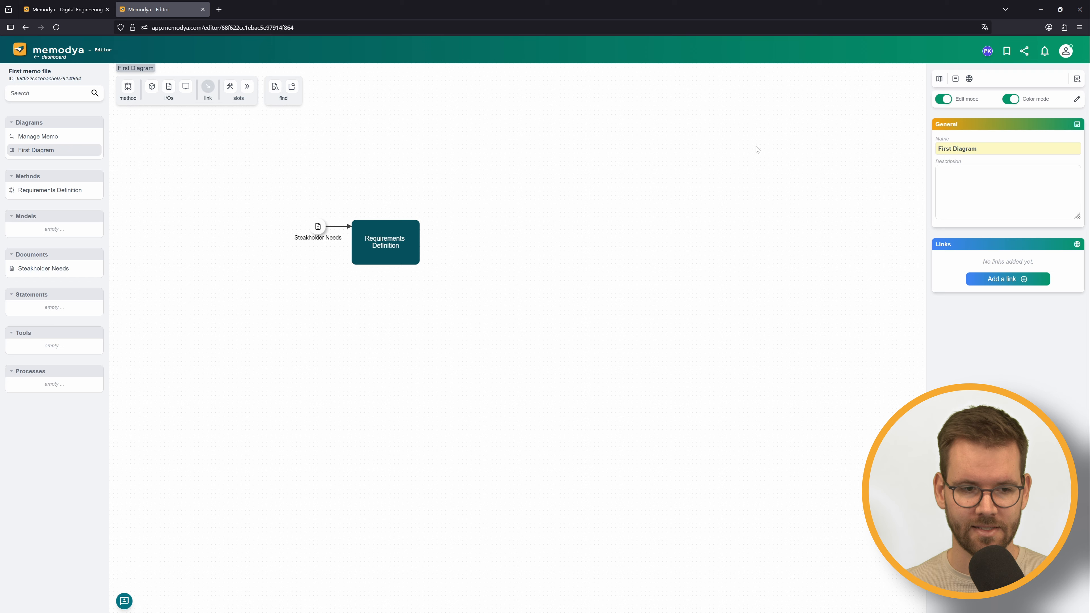
Step: Attach a second new document as an input to the Requirements Definition method and name it "Design Constraints"
{"action": "left_click", "coordinate": [170, 88]}
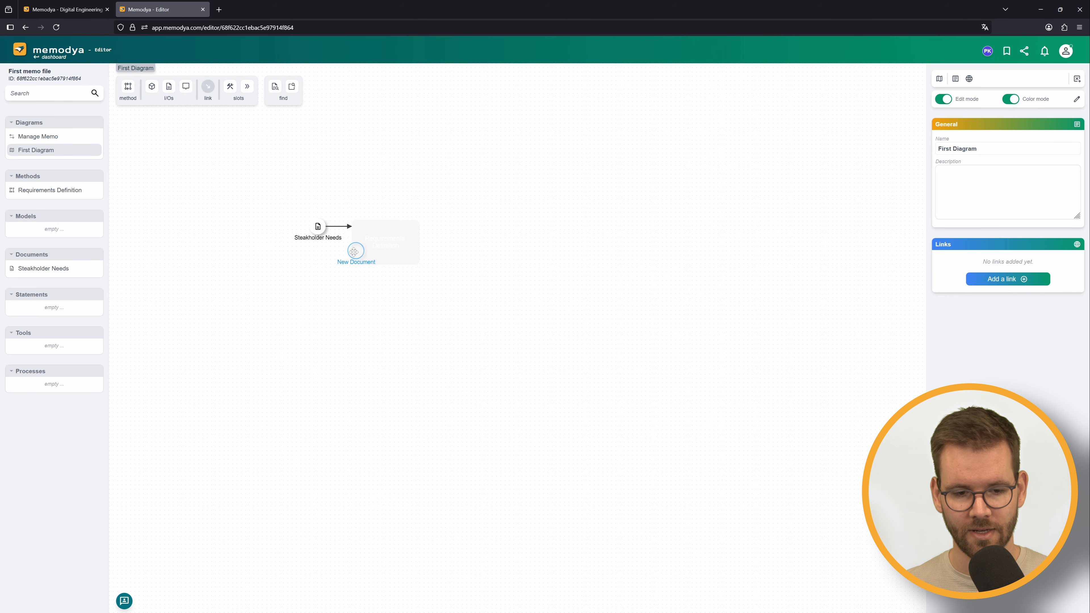
{"action": "left_click", "coordinate": [353, 252]}
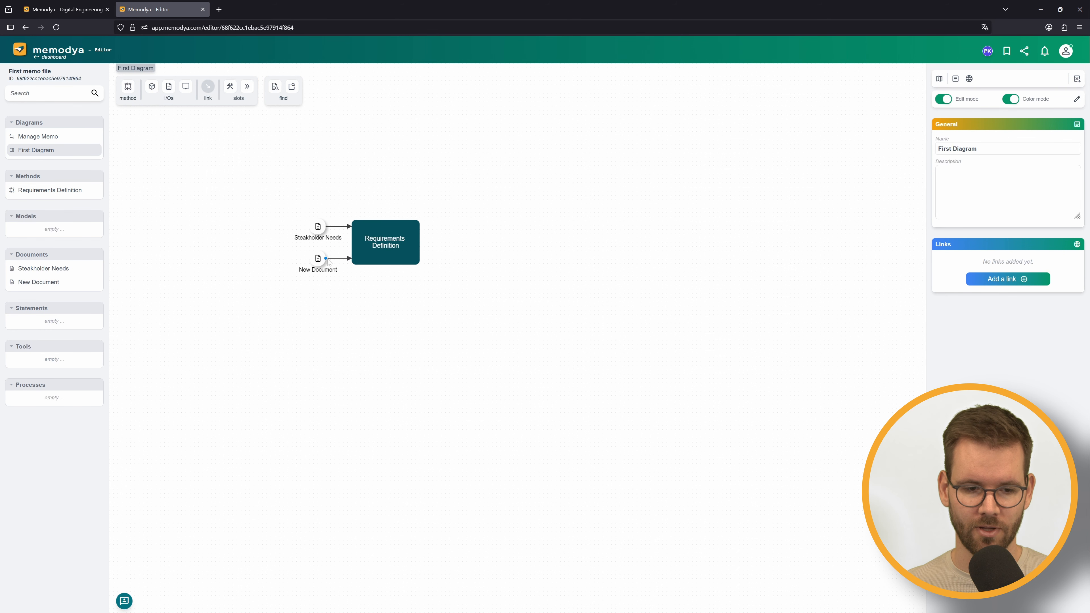
{"action": "left_click", "coordinate": [996, 149]}
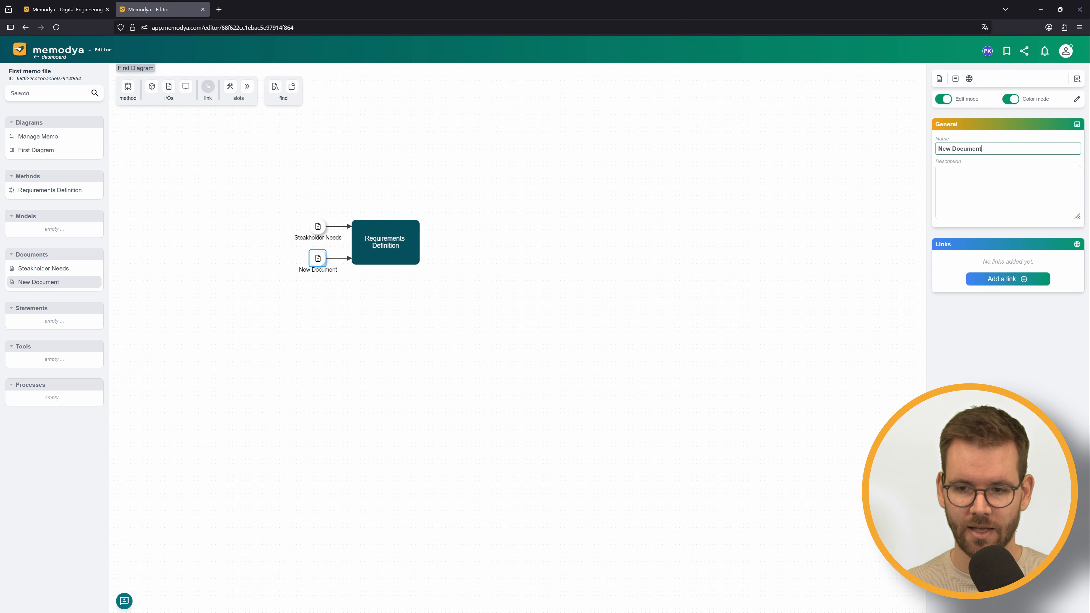
{"action": "key", "text": "ctrl+a"}
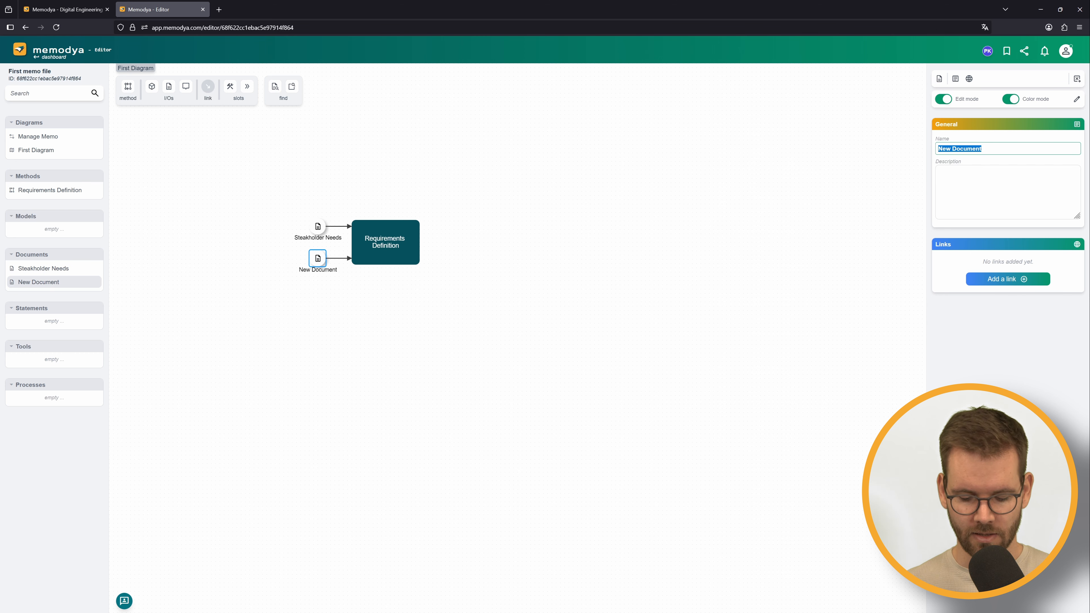
{"action": "type", "text": "Design"}
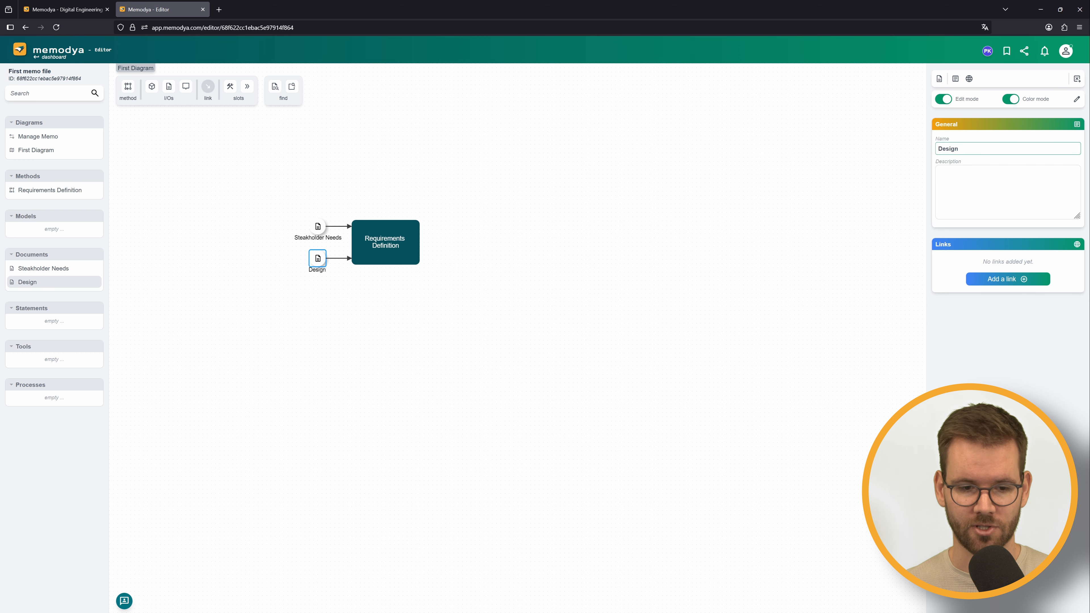
{"action": "type", "text": " Constrai"}
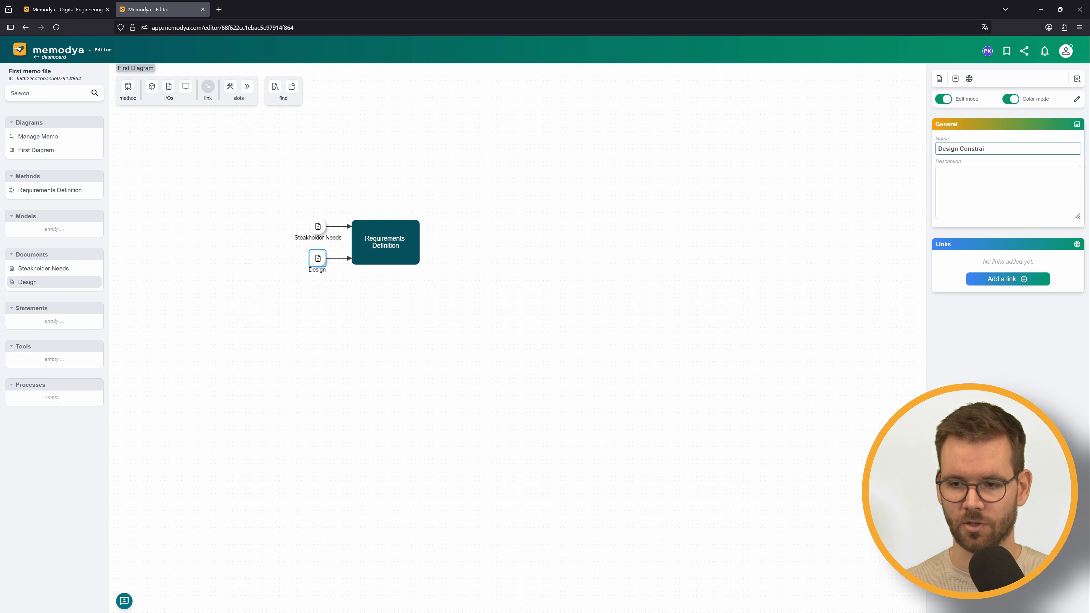
{"action": "type", "text": "nts"}
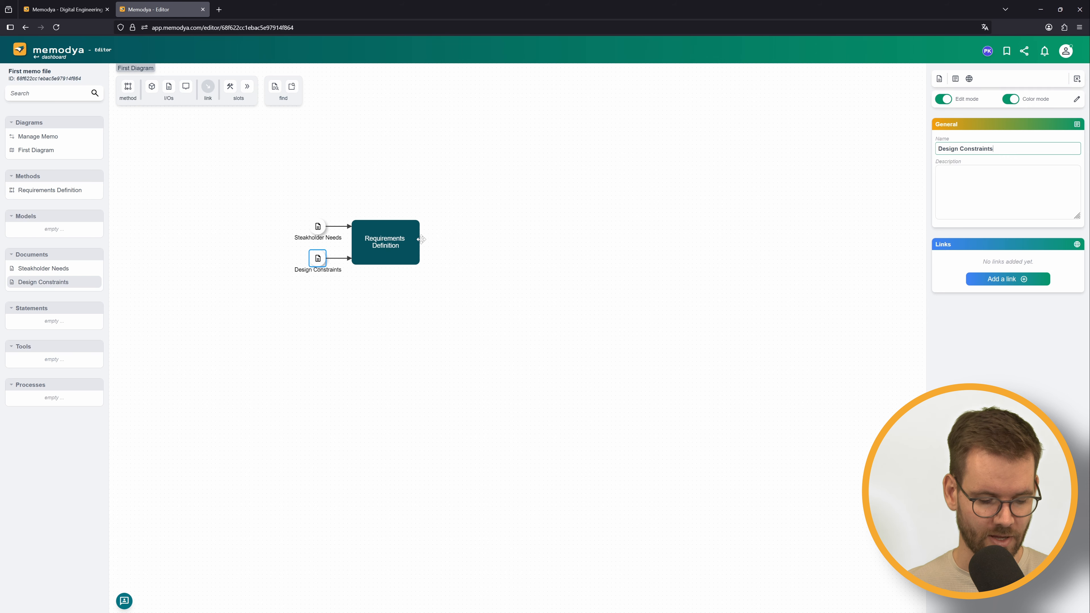
Step: Attach a new document as an output of the Requirements Definition method and name it "Requirement List"
{"action": "left_click", "coordinate": [169, 87]}
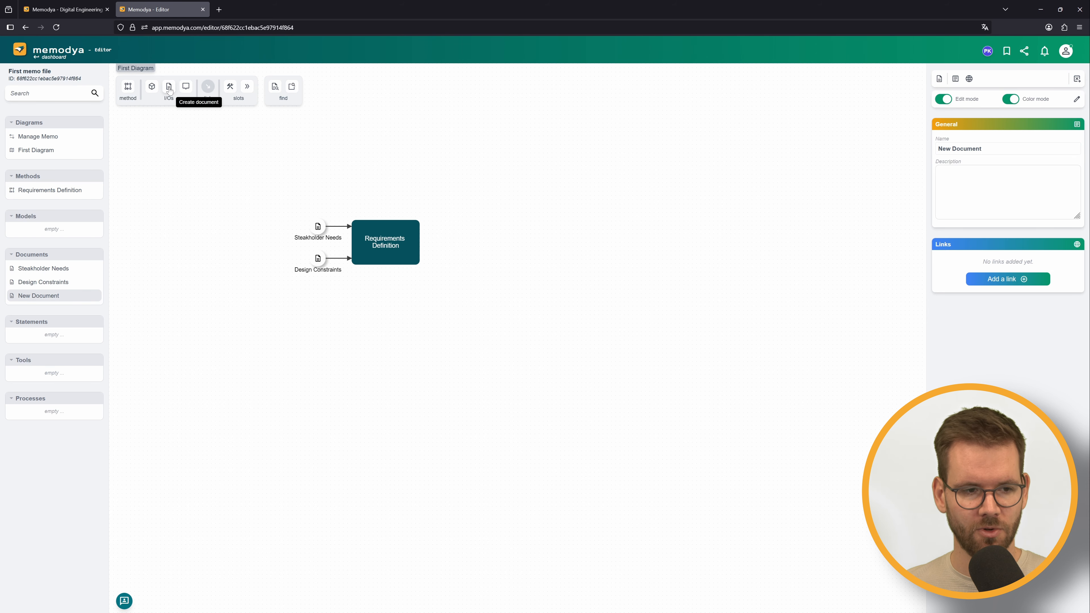
{"action": "left_click_drag", "start_coordinate": [170, 89], "coordinate": [415, 238]}
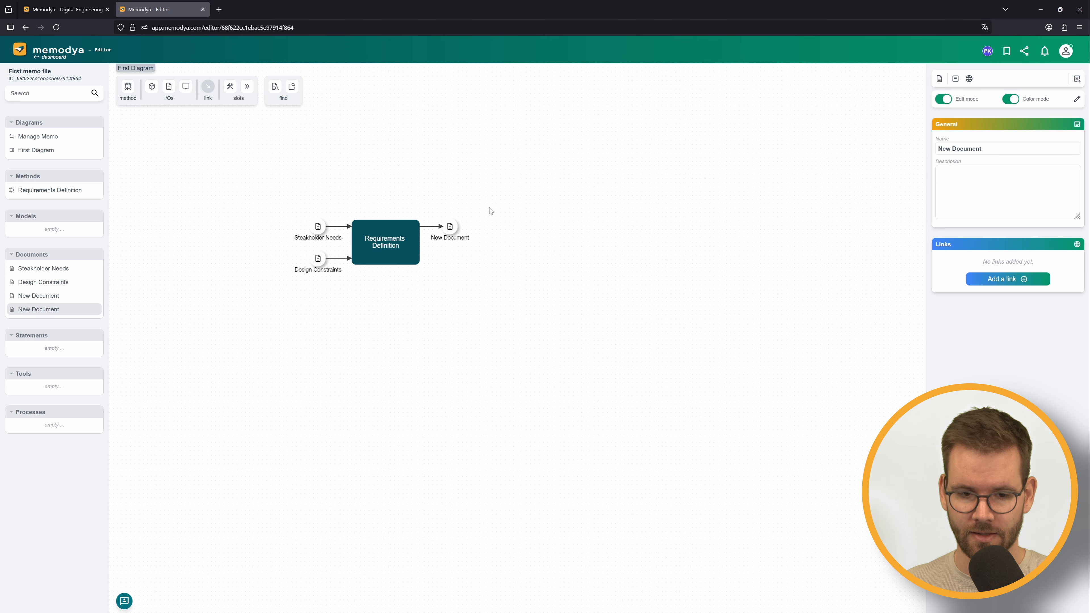
{"action": "left_click", "coordinate": [449, 226]}
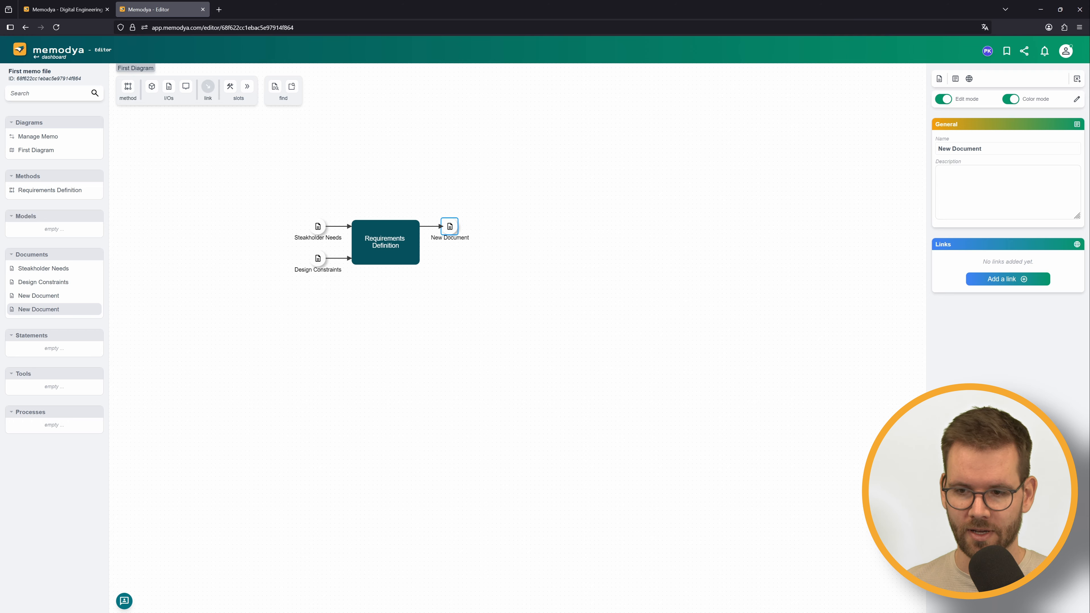
{"action": "left_click", "coordinate": [982, 148]}
{"action": "type", "text": "Re"}
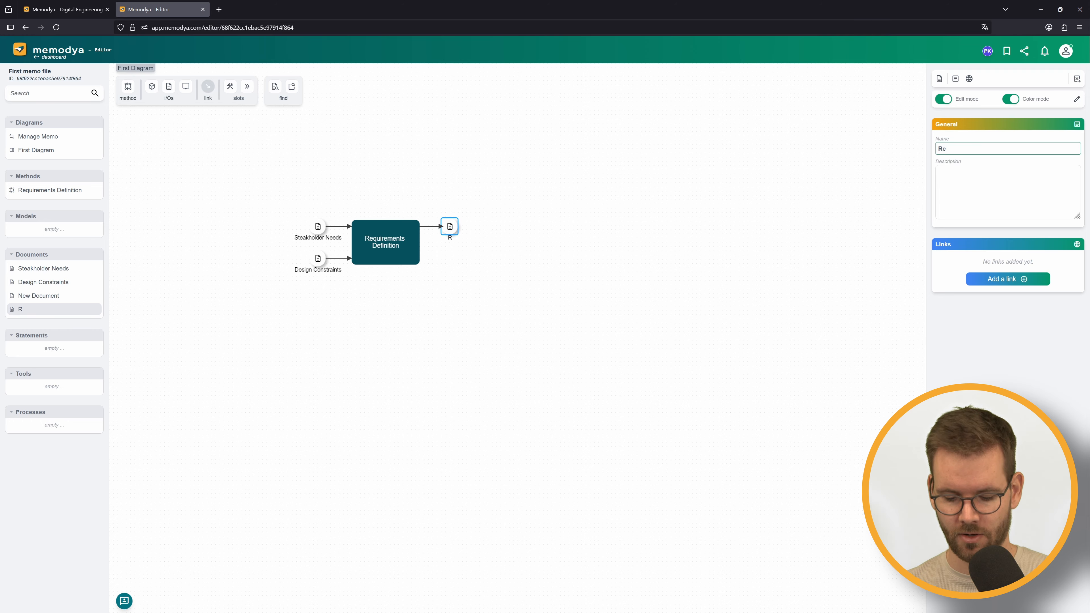
{"action": "type", "text": "quirement Lis"}
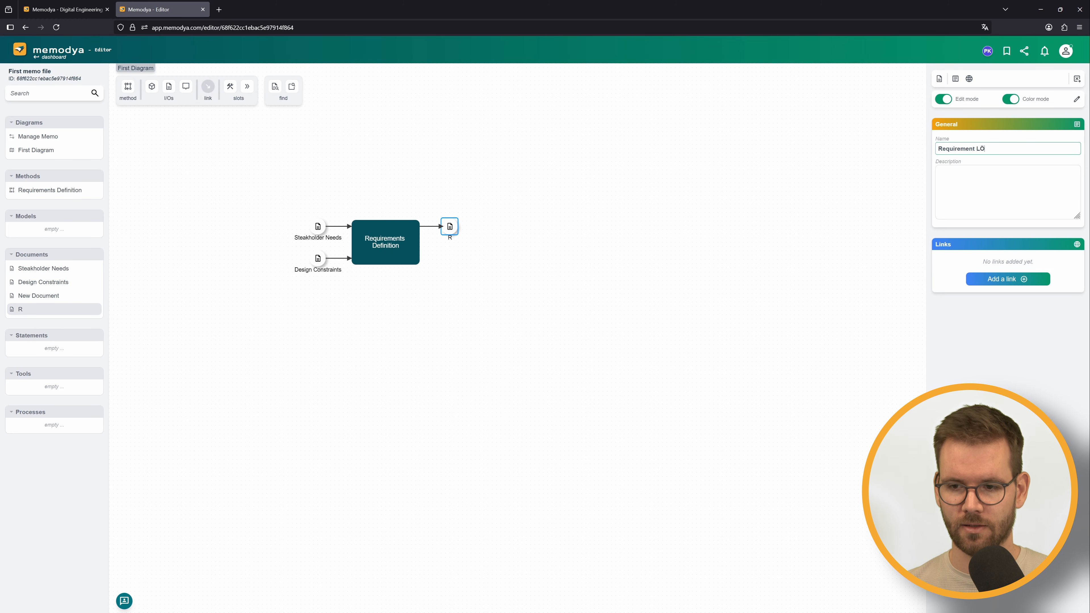
{"action": "type", "text": "t"}
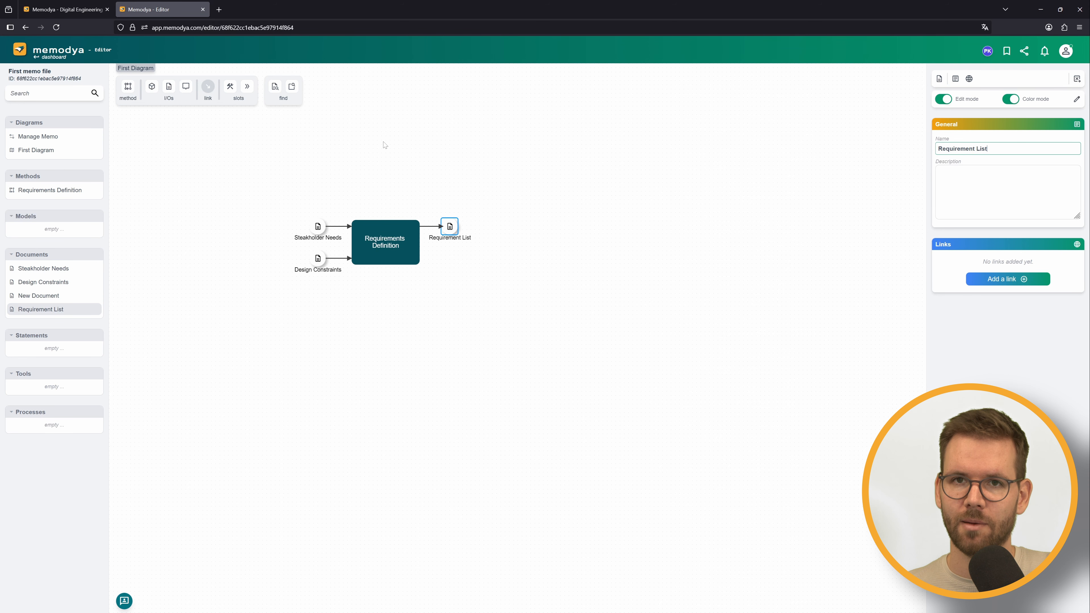
Step: Add a new tool to the Requirements Definition method, name it "Requiremets Tool", and collapse the method's tools slot
{"action": "left_click_drag", "start_coordinate": [230, 87], "coordinate": [377, 224]}
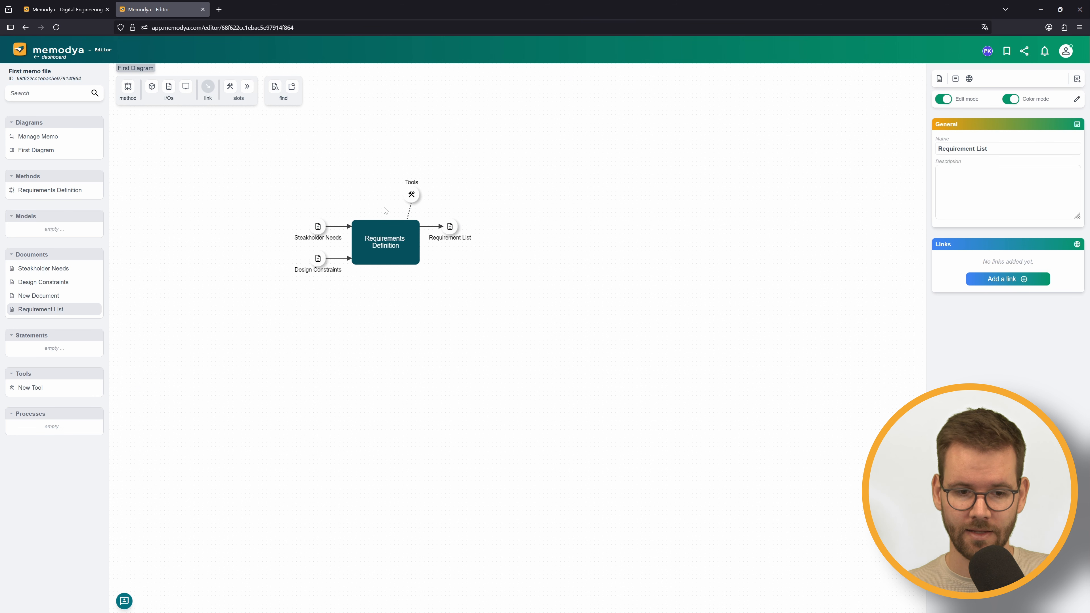
{"action": "left_click", "coordinate": [408, 195]}
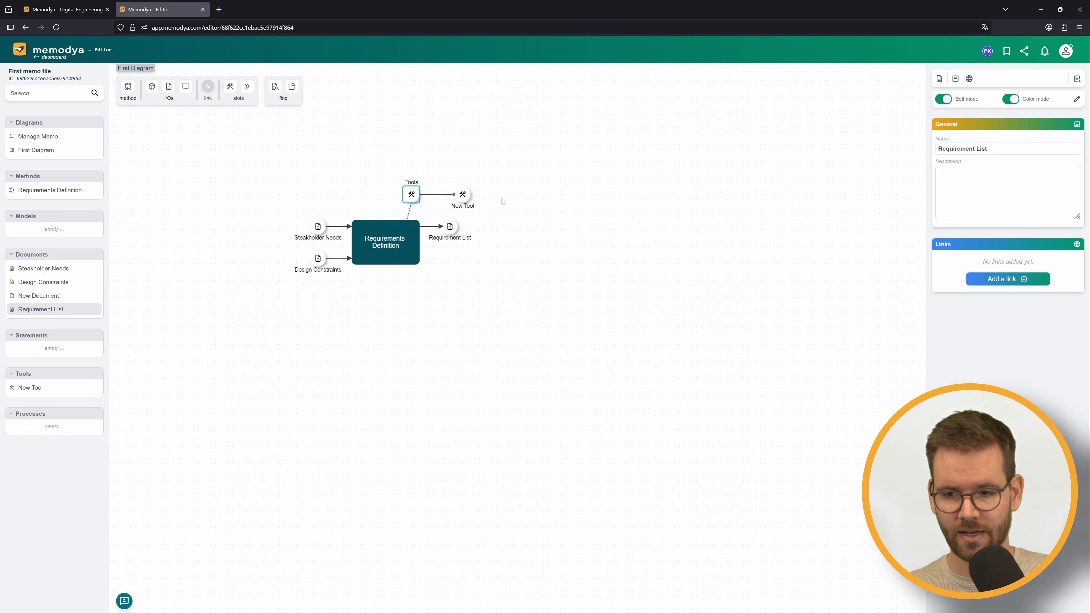
{"action": "left_click", "coordinate": [464, 194]}
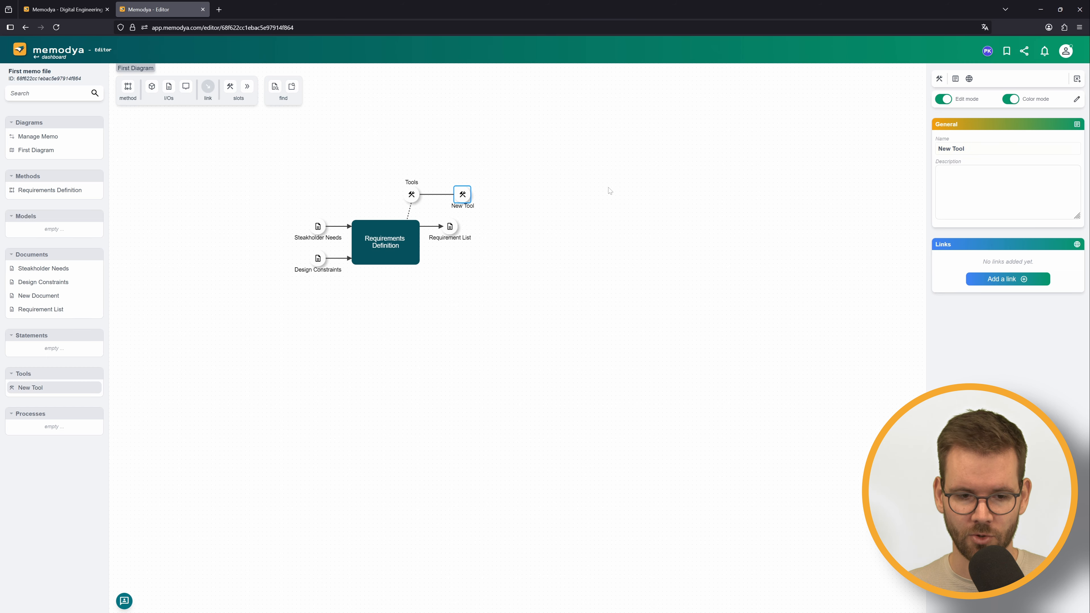
{"action": "left_click", "coordinate": [966, 149]}
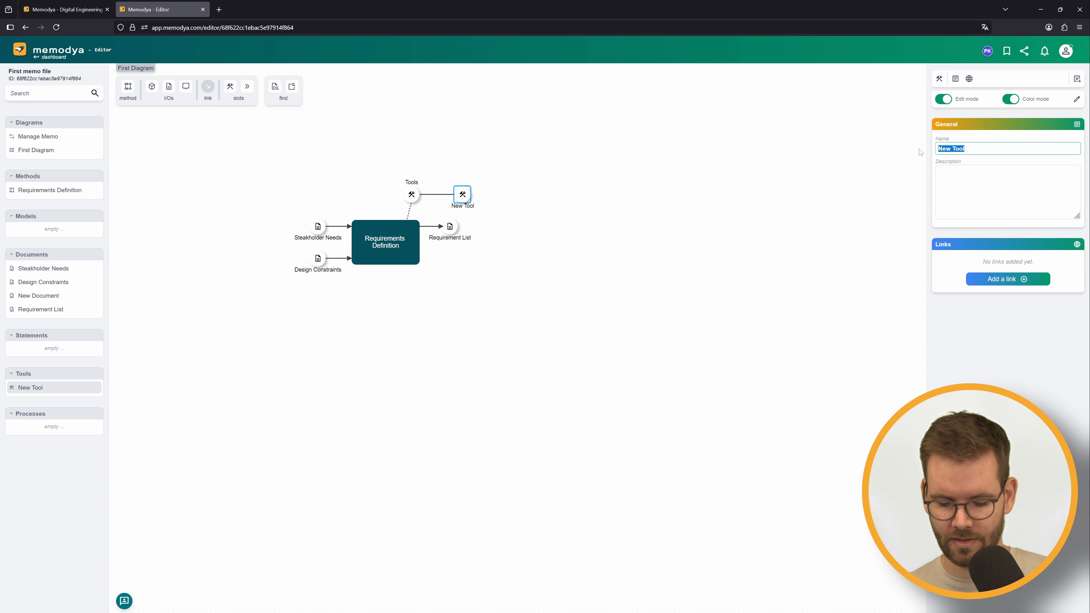
{"action": "type", "text": "Requ"}
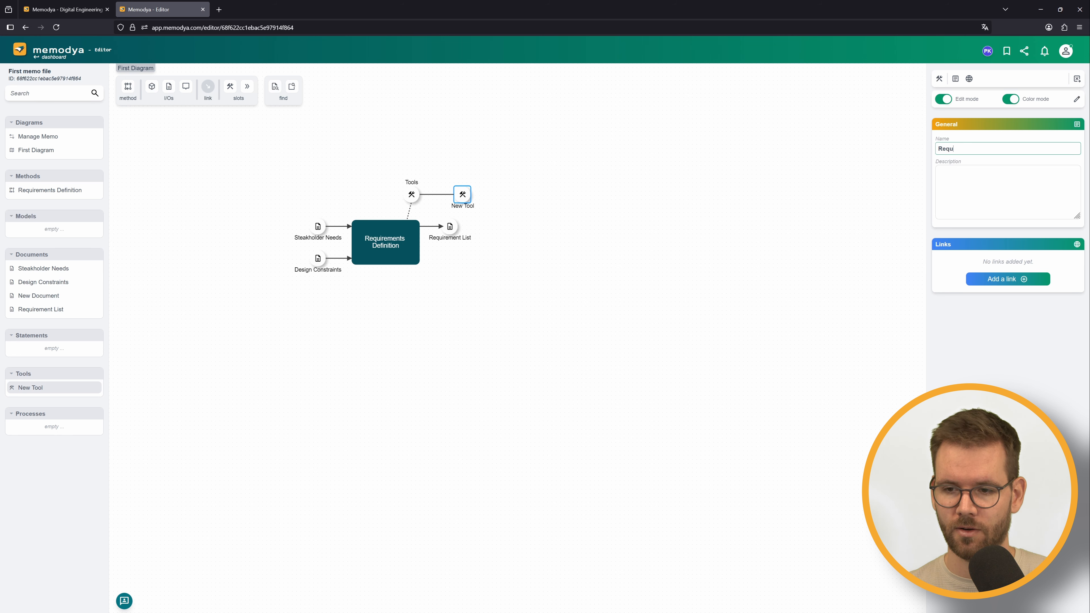
{"action": "type", "text": "iremets"}
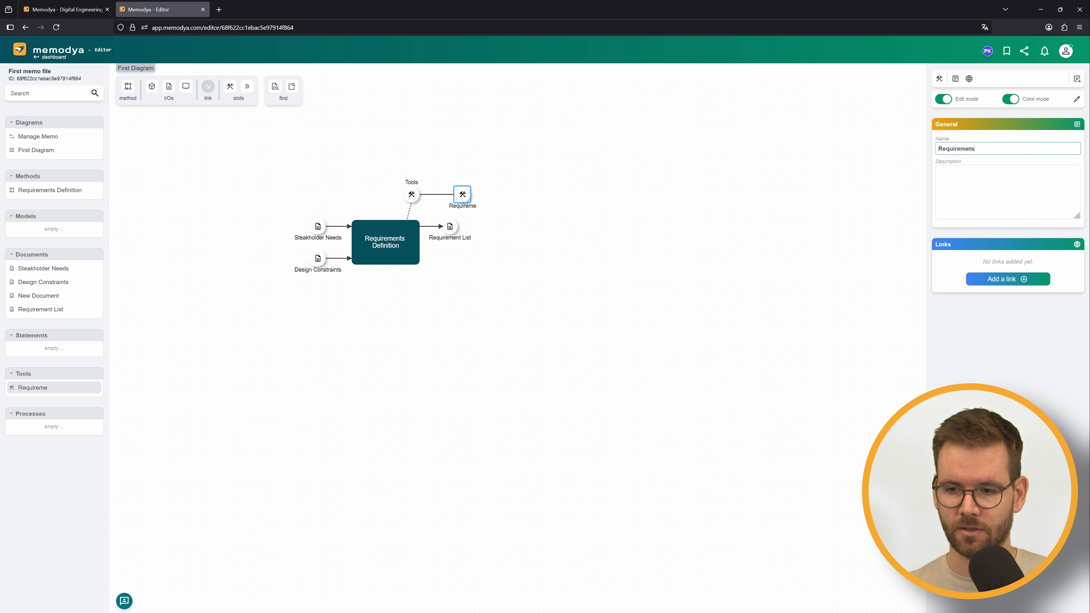
{"action": "key", "text": "BackSpace"}
{"action": "type", "text": "ts T"}
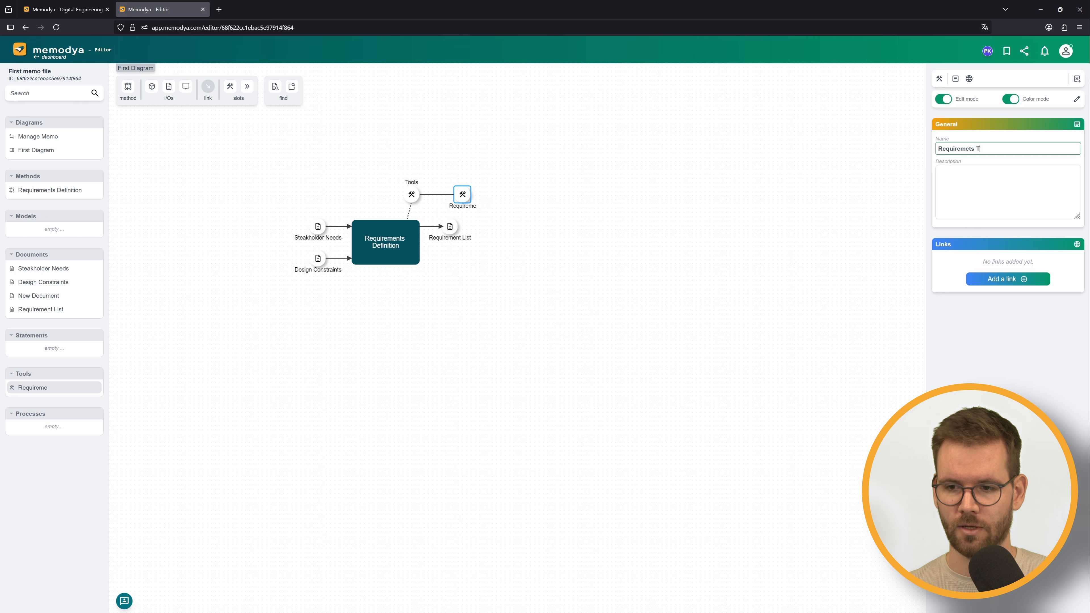
{"action": "type", "text": "ool"}
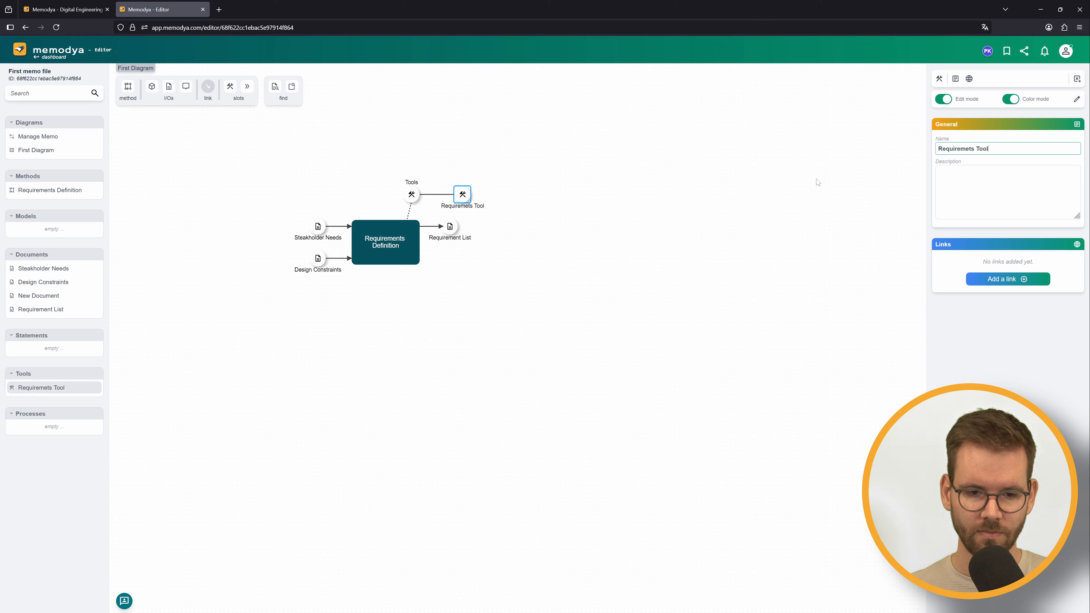
{"action": "left_click", "coordinate": [668, 183]}
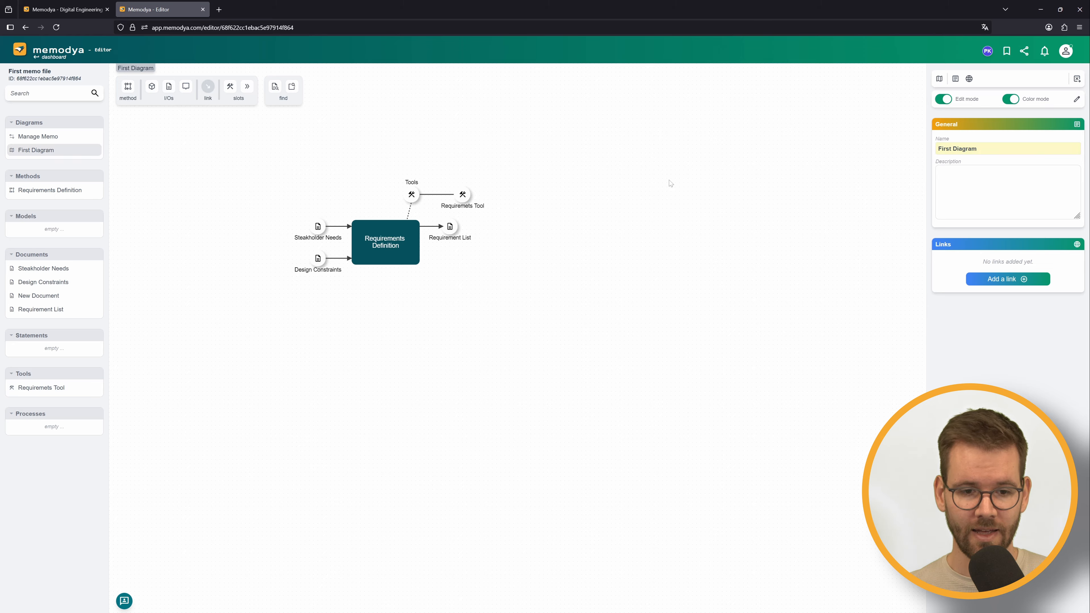
{"action": "left_click", "coordinate": [413, 195]}
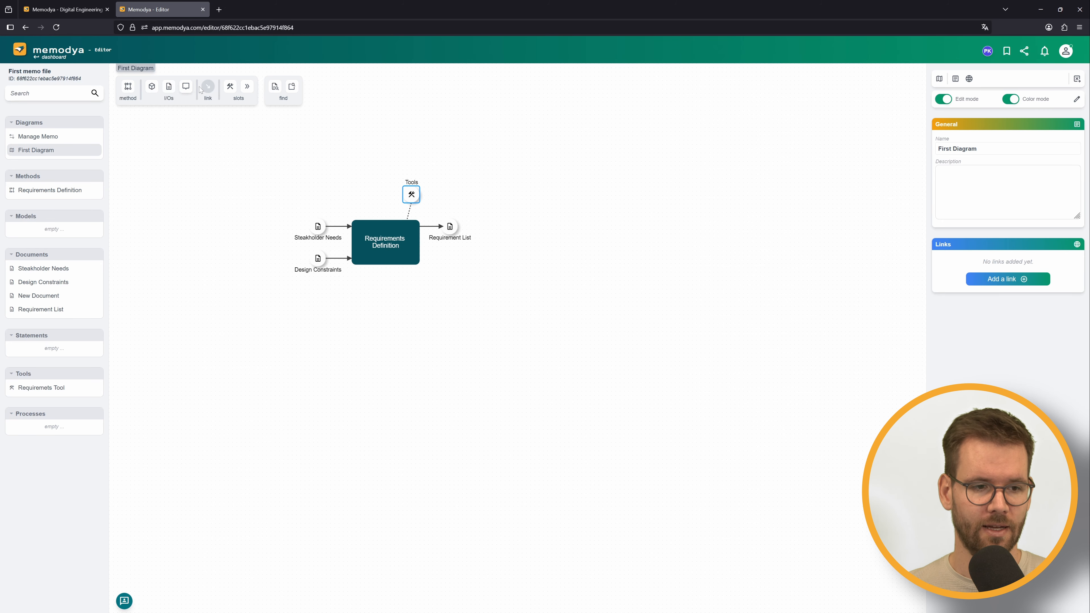
Step: Add a new process to the Requirements Definition method and briefly expand its processes slot
{"action": "left_click_drag", "start_coordinate": [247, 86], "coordinate": [372, 228]}
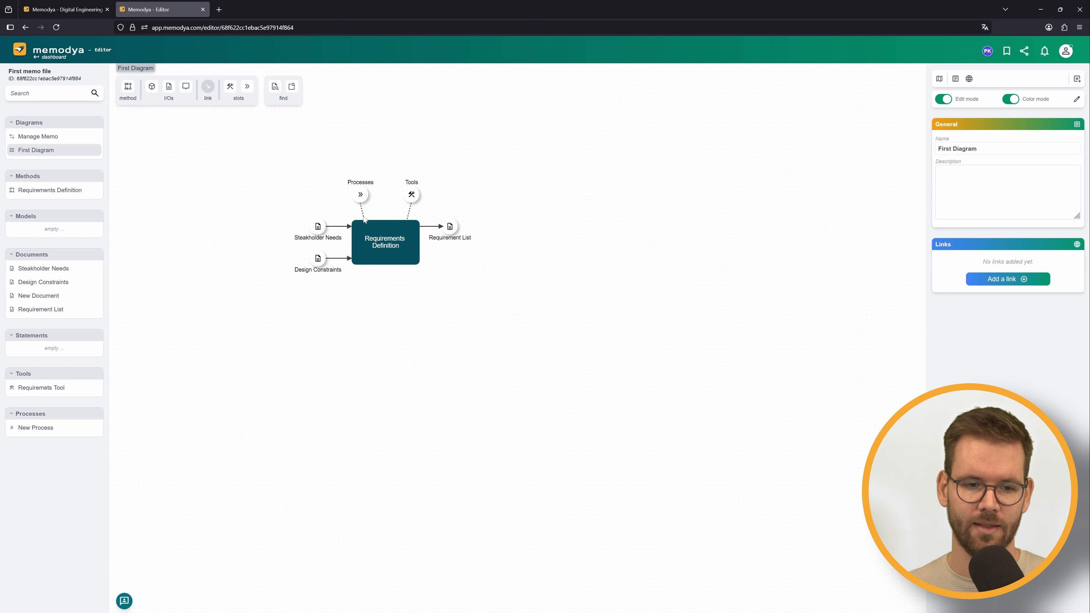
{"action": "left_click", "coordinate": [361, 194]}
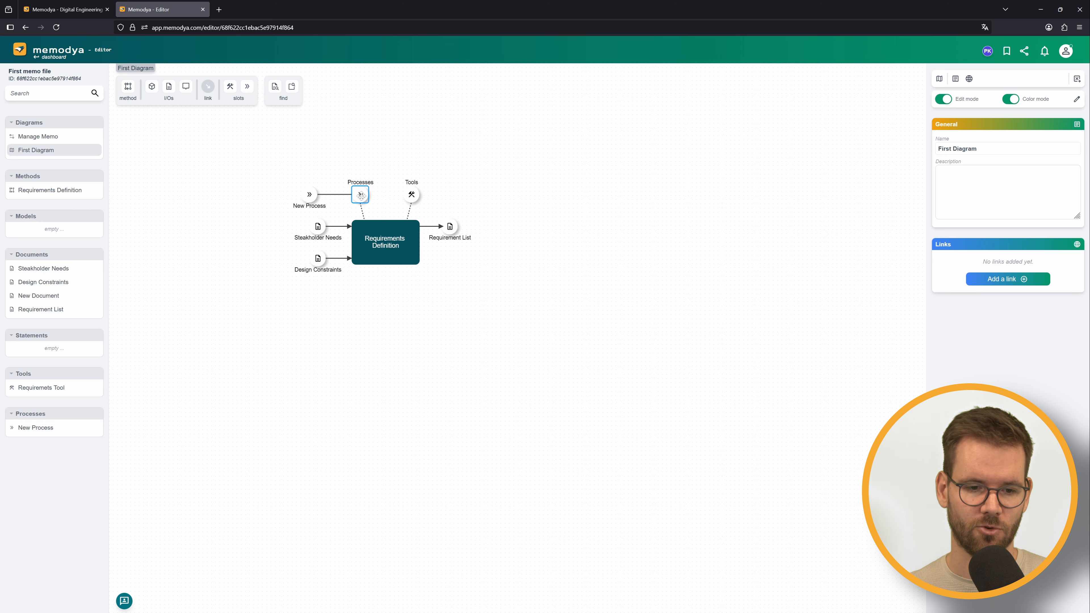
{"action": "left_click", "coordinate": [291, 132]}
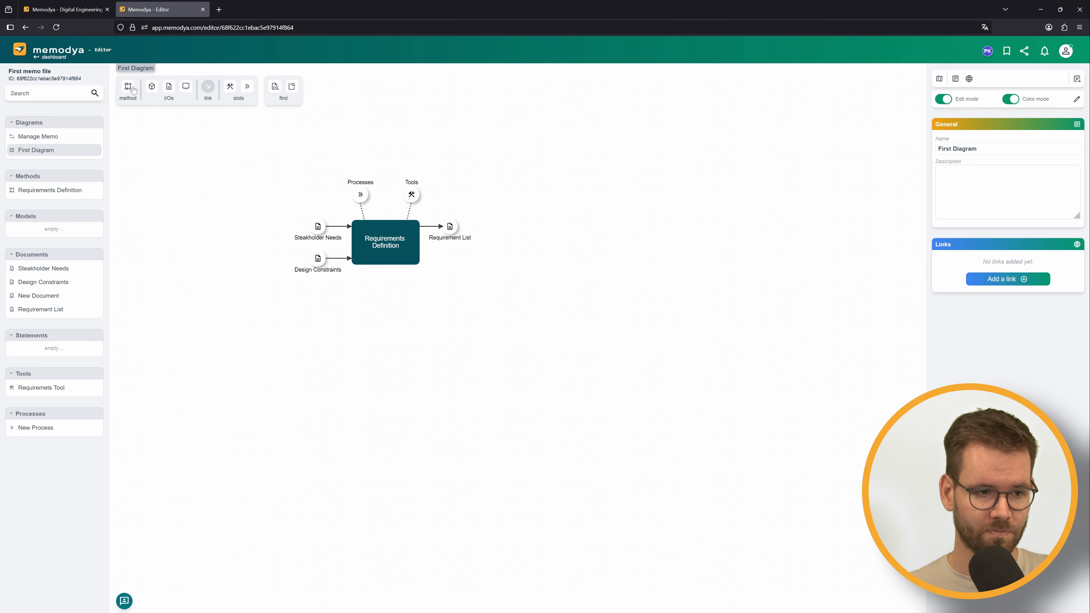
Step: Place a second method to the lower right of the Requirements Definition method and name it "SW Desing"
{"action": "left_click_drag", "start_coordinate": [128, 87], "coordinate": [599, 281]}
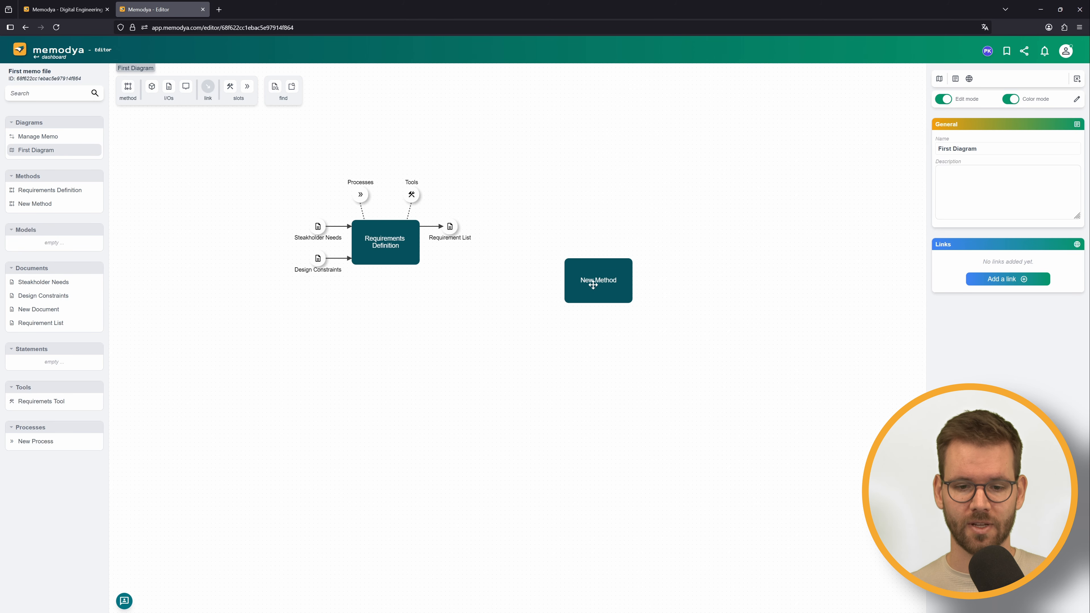
{"action": "left_click", "coordinate": [592, 284]}
{"action": "left_click_drag", "start_coordinate": [975, 149], "coordinate": [936, 149]}
{"action": "type", "text": "Sw"}
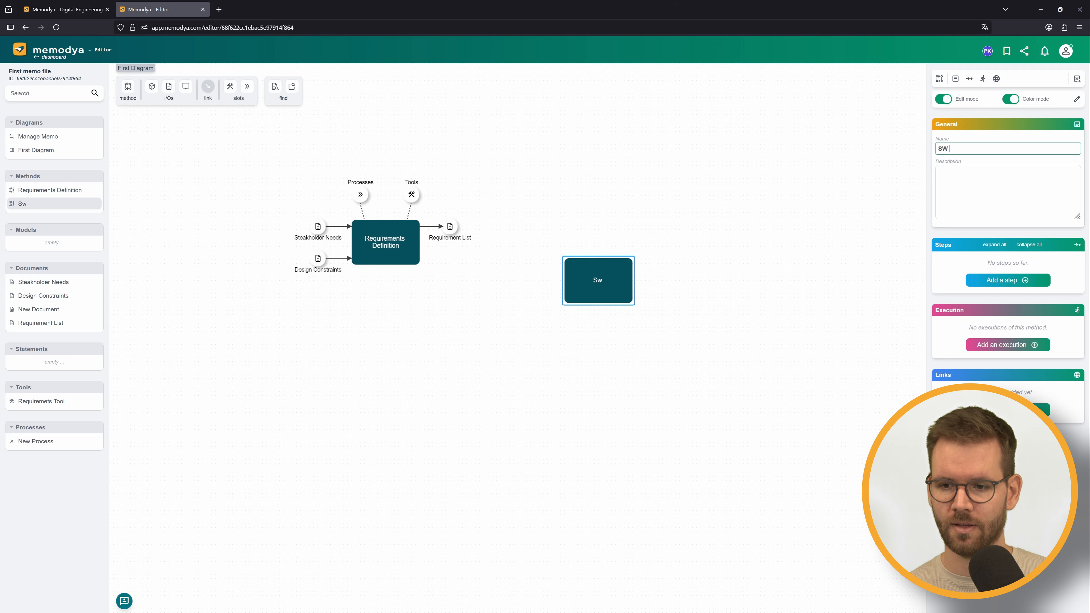
{"action": "type", "text": " Desing"}
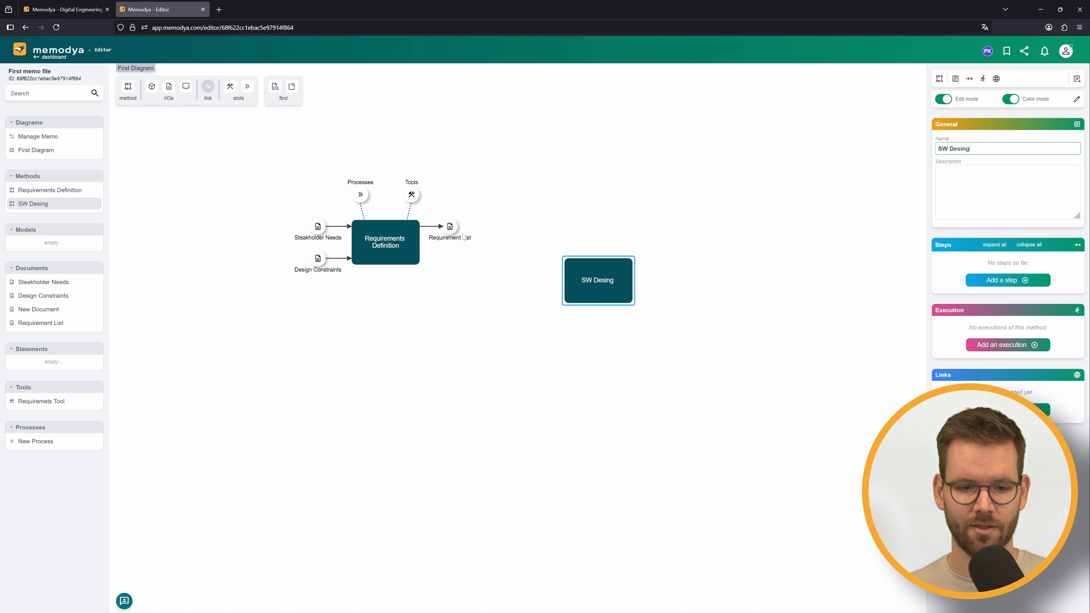
Step: Link the Requirement List output to the SW Desing method and attach the existing Design Constraints document as another input
{"action": "left_click", "coordinate": [451, 229]}
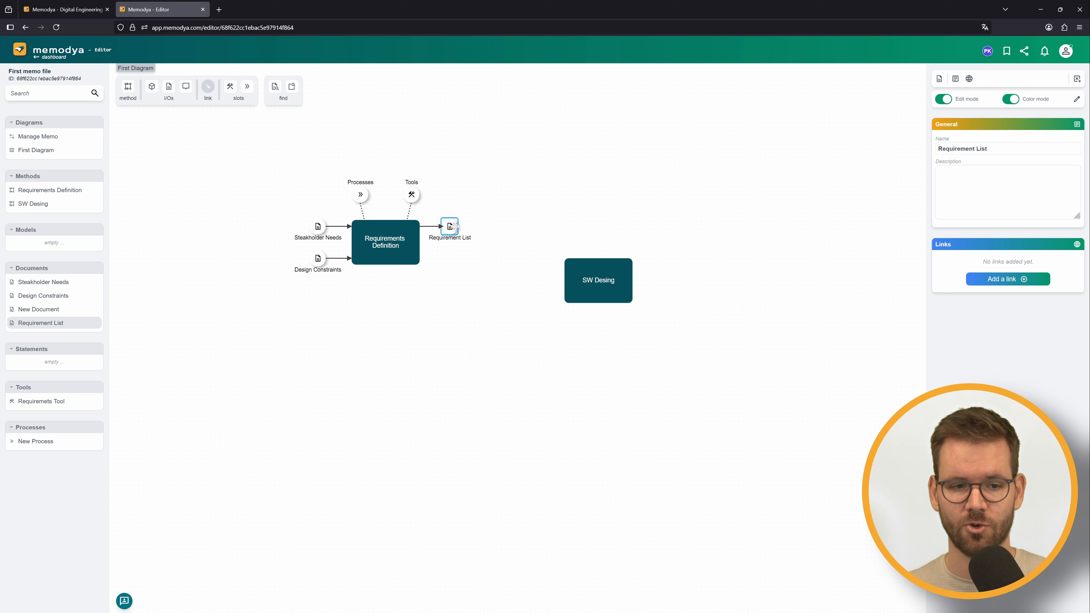
{"action": "left_click", "coordinate": [208, 86]}
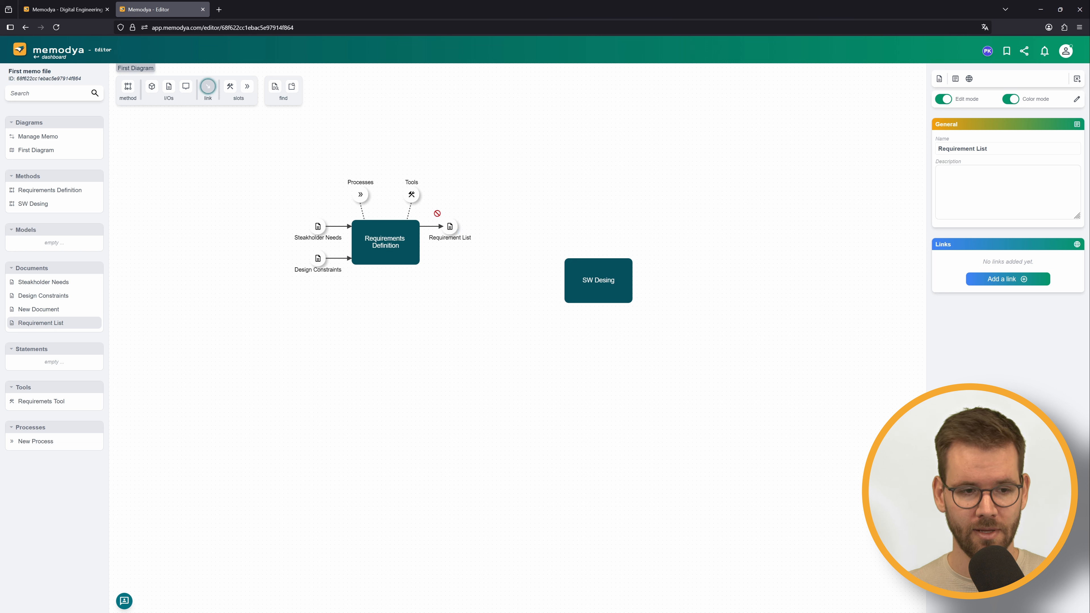
{"action": "left_click_drag", "start_coordinate": [450, 226], "coordinate": [566, 278]}
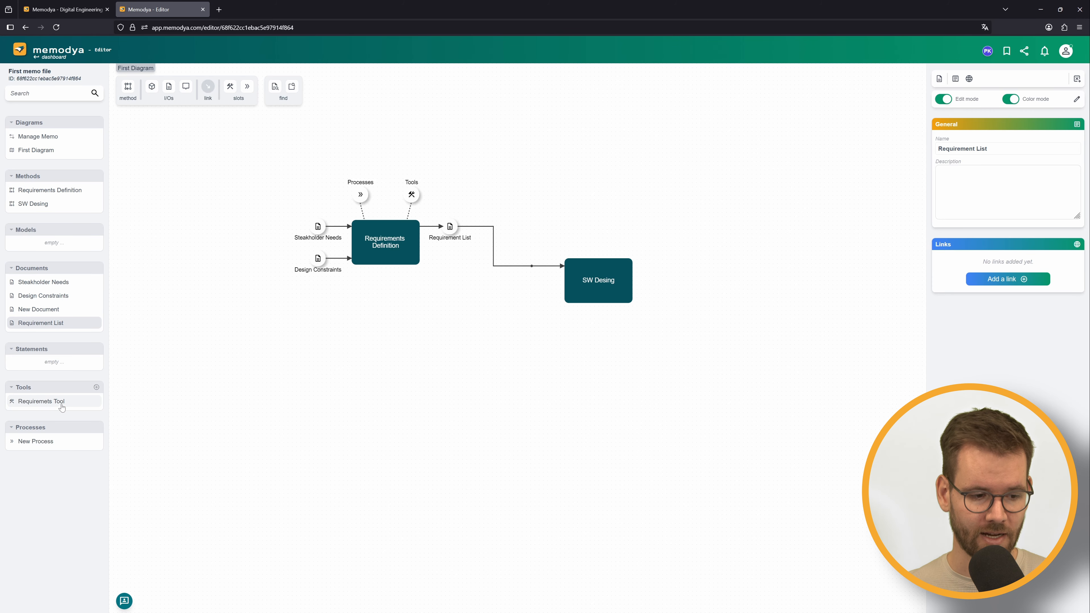
{"action": "left_click_drag", "start_coordinate": [43, 295], "coordinate": [577, 291]}
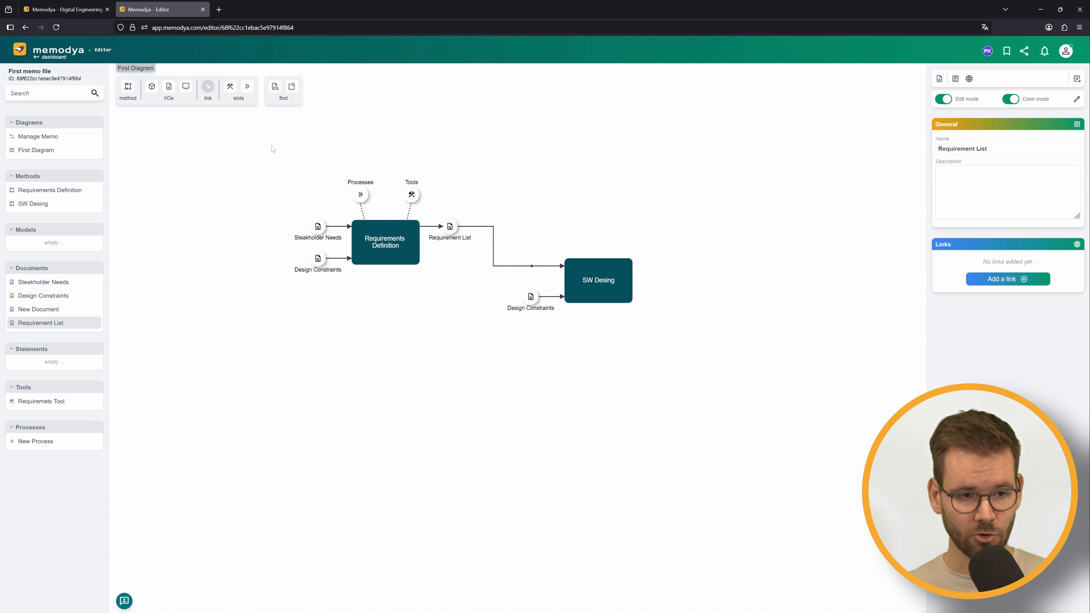
Step: Attach a new model as an output of the SW Desing method and name it "Class Diagram"
{"action": "left_click", "coordinate": [152, 88]}
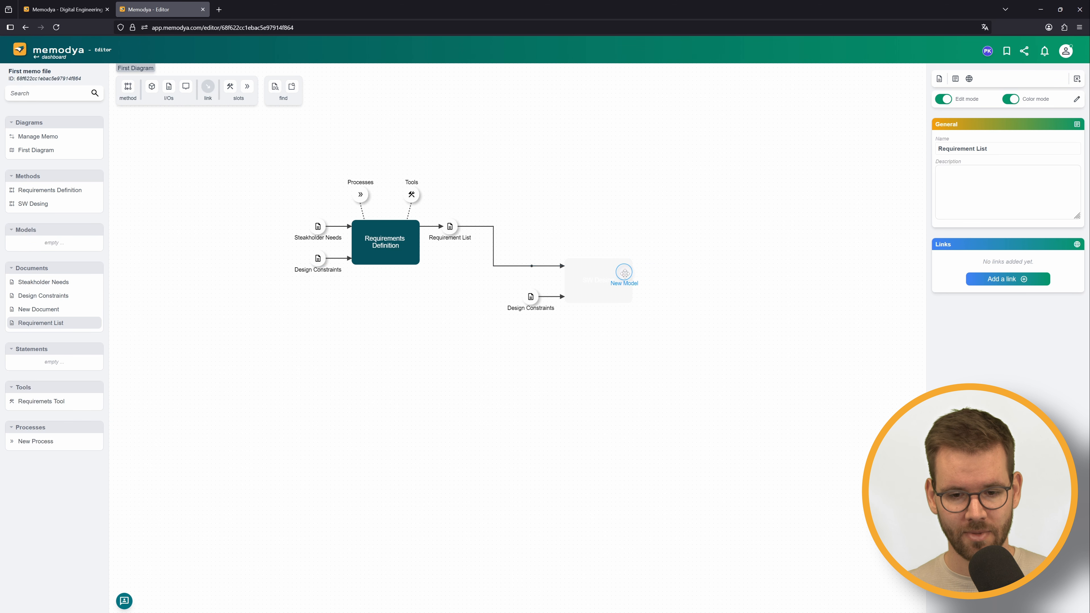
{"action": "left_click", "coordinate": [621, 271]}
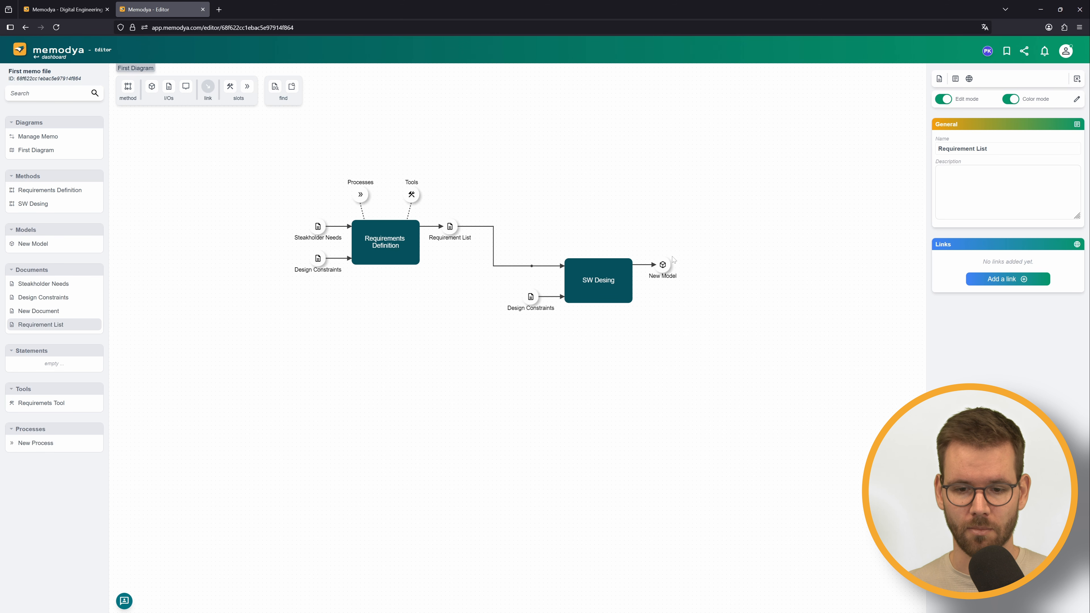
{"action": "left_click", "coordinate": [663, 263]}
{"action": "left_click_drag", "start_coordinate": [976, 149], "coordinate": [935, 149]}
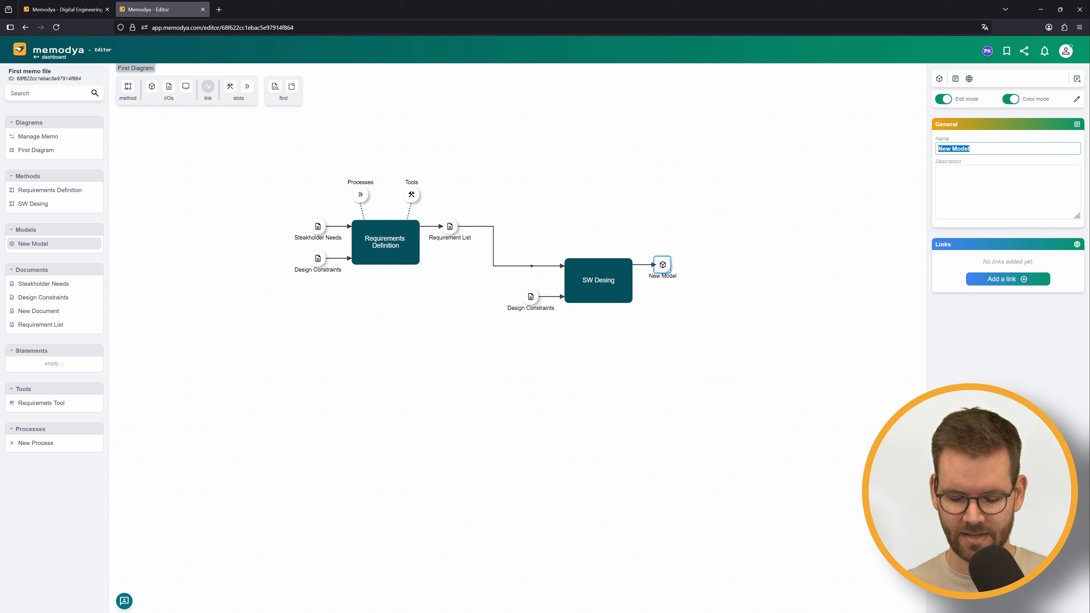
{"action": "type", "text": "C"}
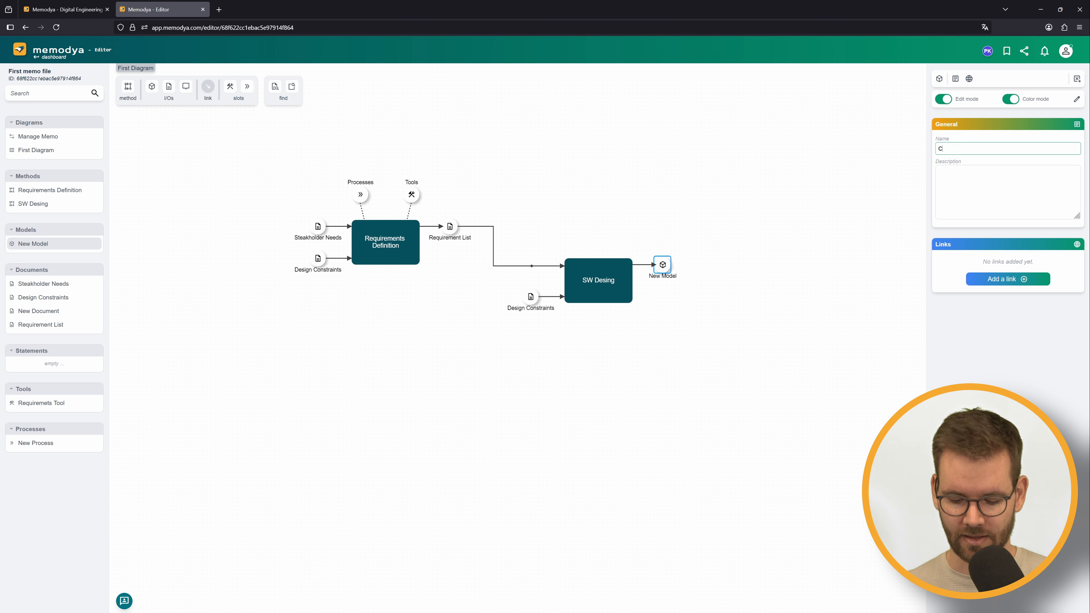
{"action": "type", "text": "lass Diag"}
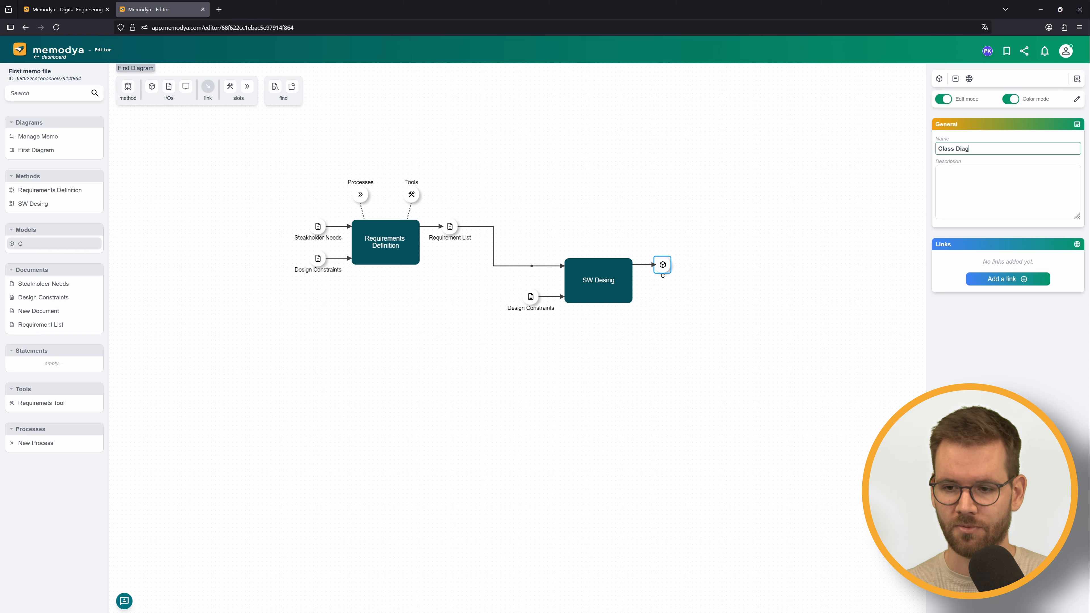
{"action": "type", "text": "r"}
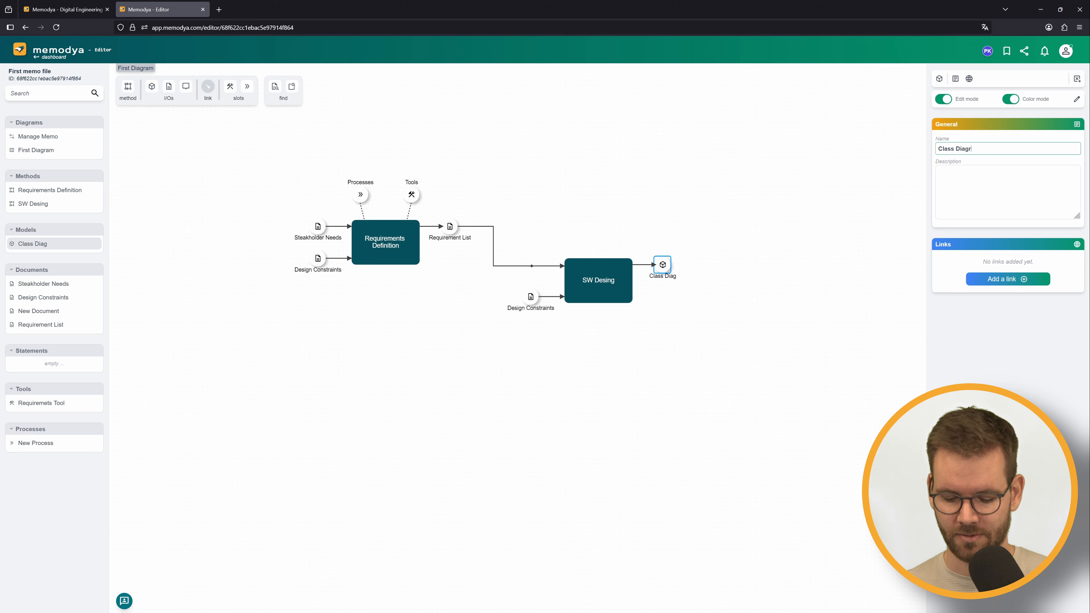
{"action": "type", "text": "am"}
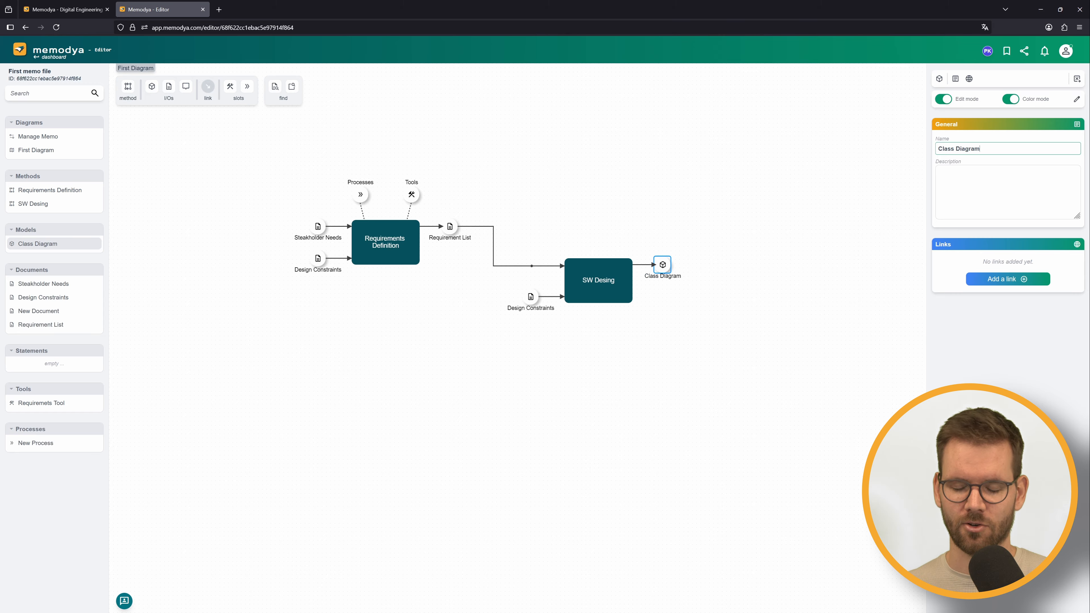
{"action": "left_click", "coordinate": [775, 277]}
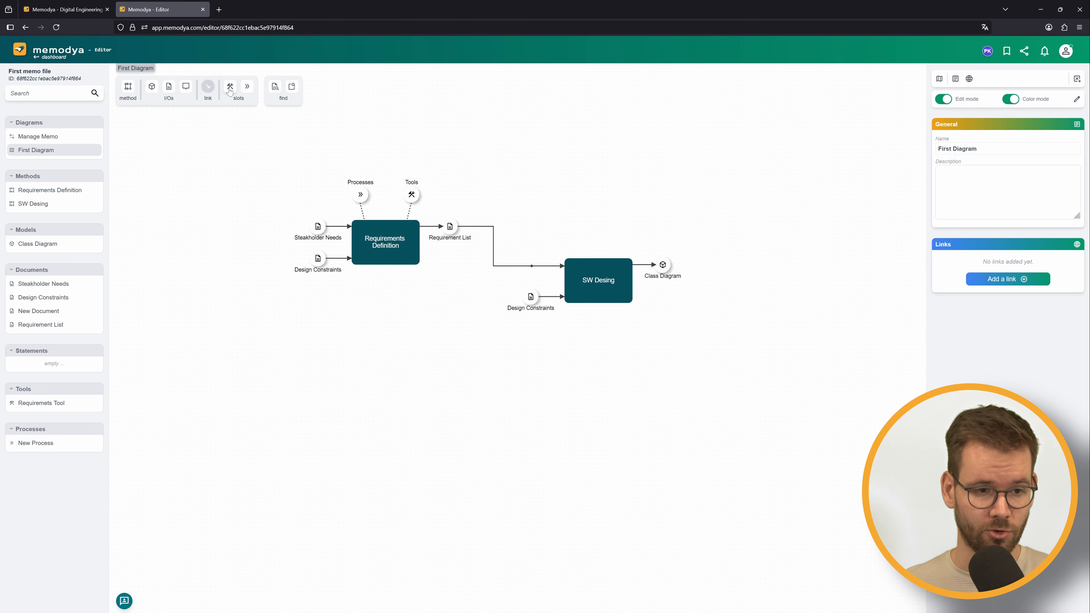
Step: Add a tool named "SW Design Tool" to the SW Desing method, collapse its tools slot, and add a new process to the method
{"action": "left_click_drag", "start_coordinate": [230, 87], "coordinate": [618, 256]}
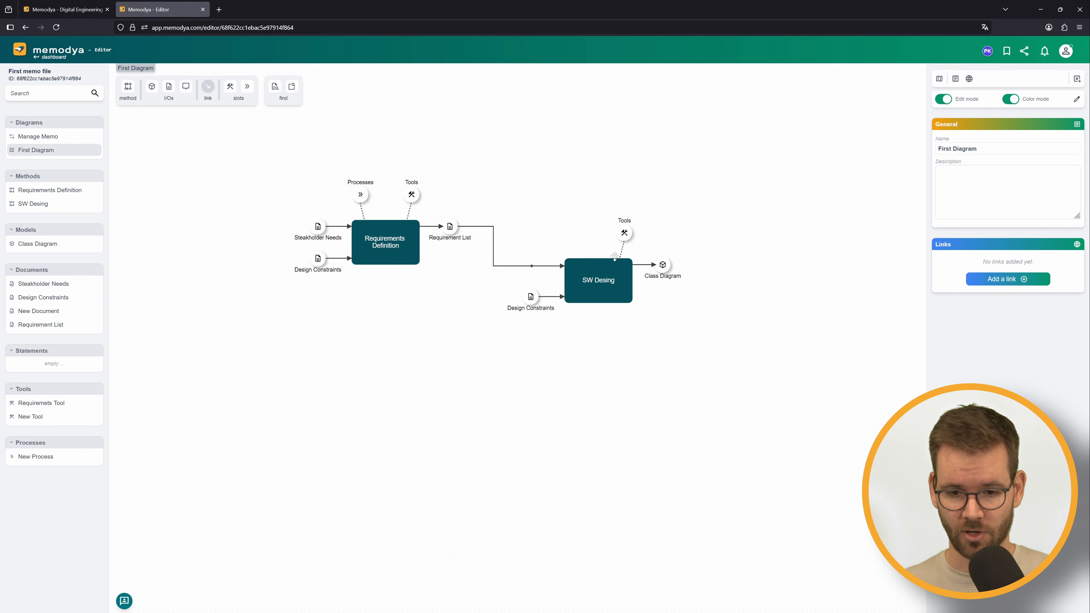
{"action": "left_click", "coordinate": [675, 233]}
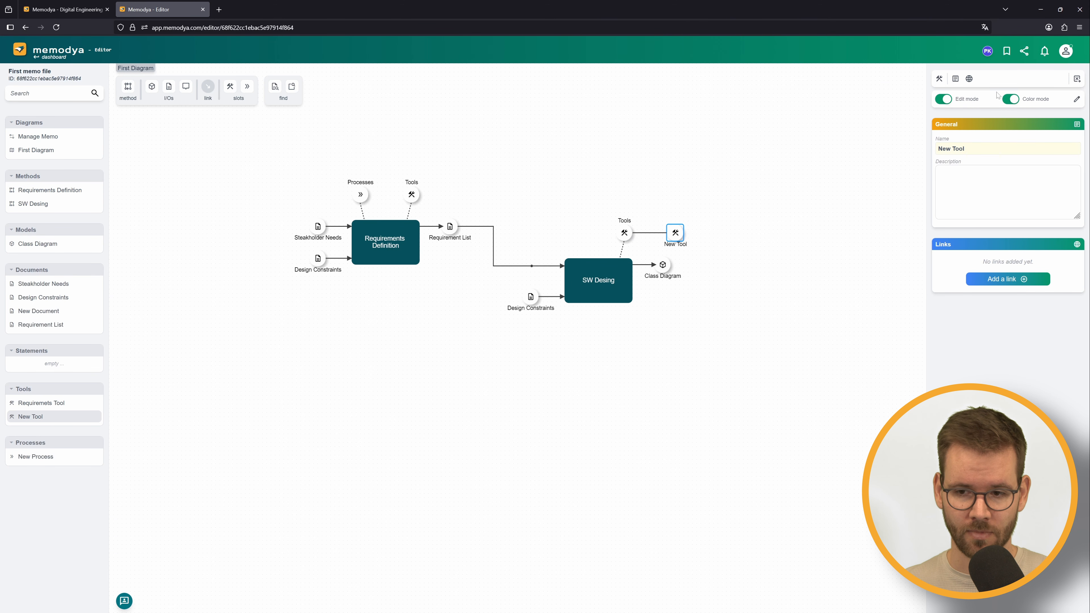
{"action": "triple_click", "coordinate": [952, 148]}
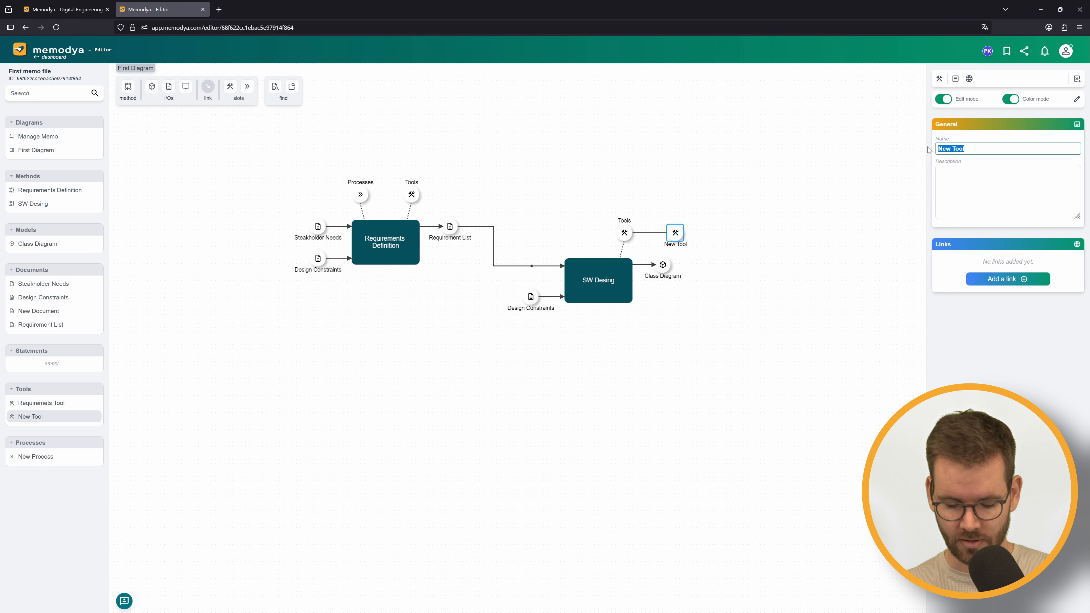
{"action": "type", "text": "SW"}
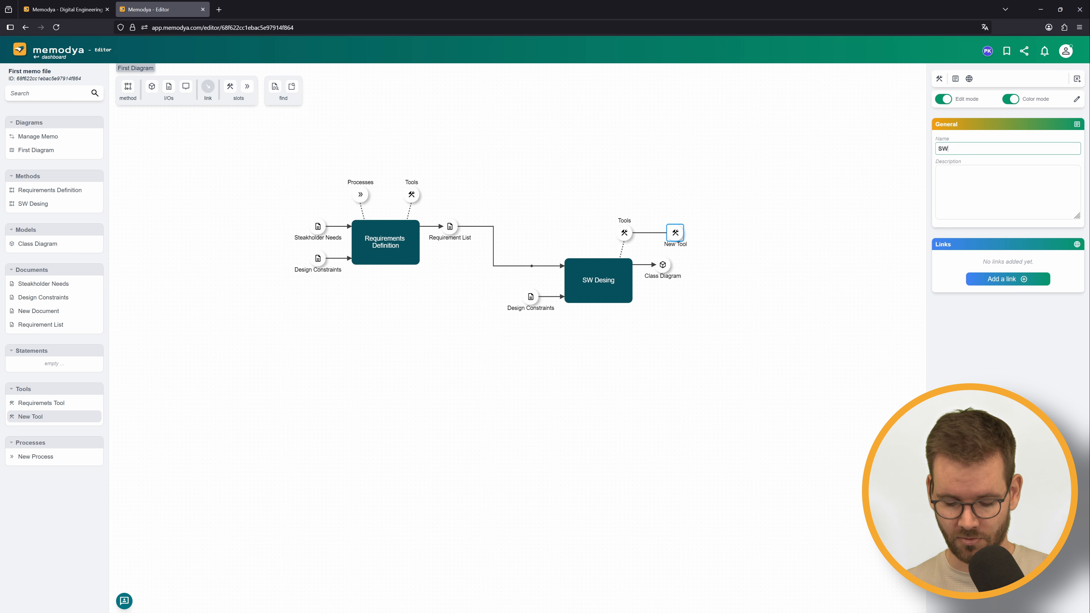
{"action": "type", "text": " Design Tool"}
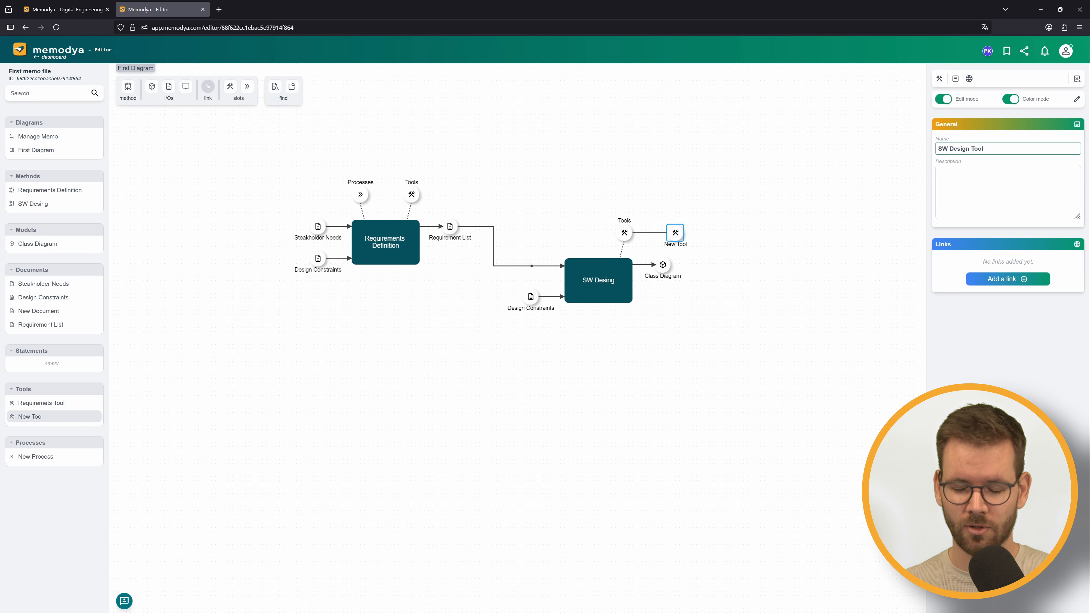
{"action": "key", "text": "Return"}
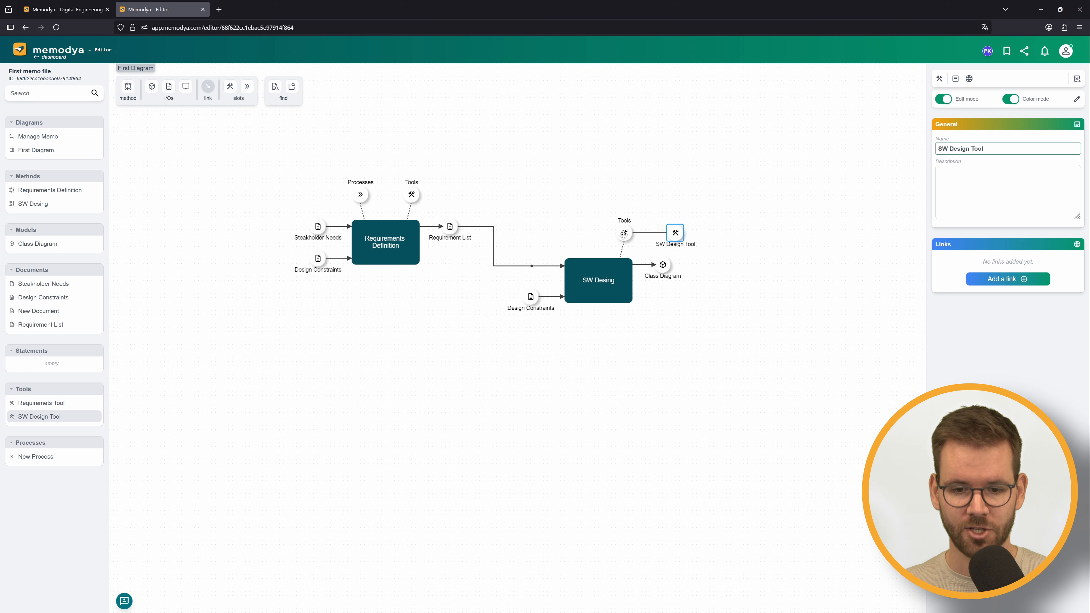
{"action": "left_click_drag", "start_coordinate": [624, 234], "coordinate": [624, 233]}
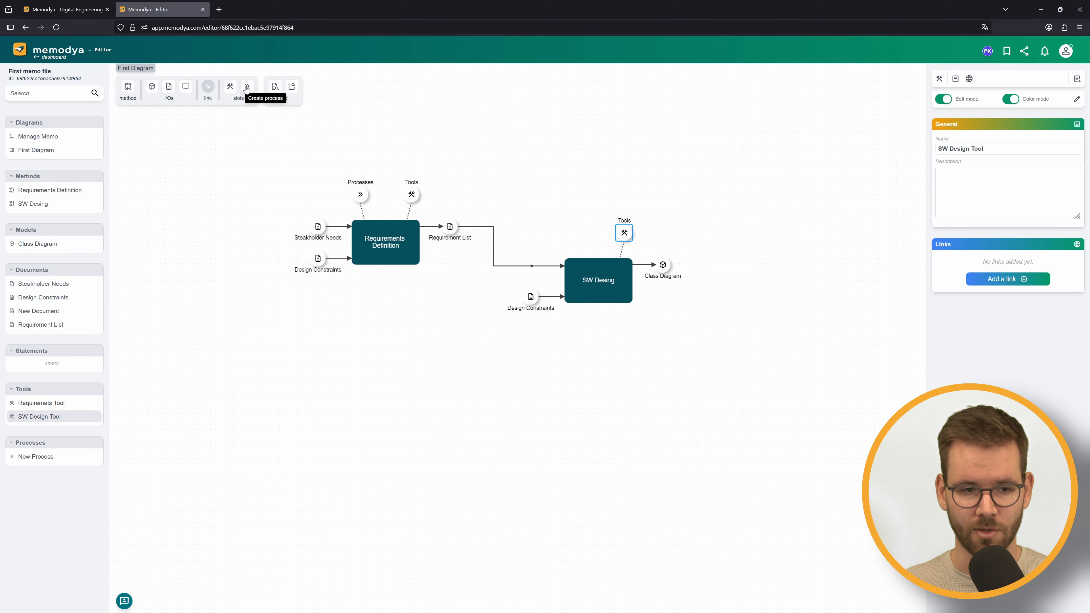
{"action": "left_click_drag", "start_coordinate": [247, 88], "coordinate": [577, 254]}
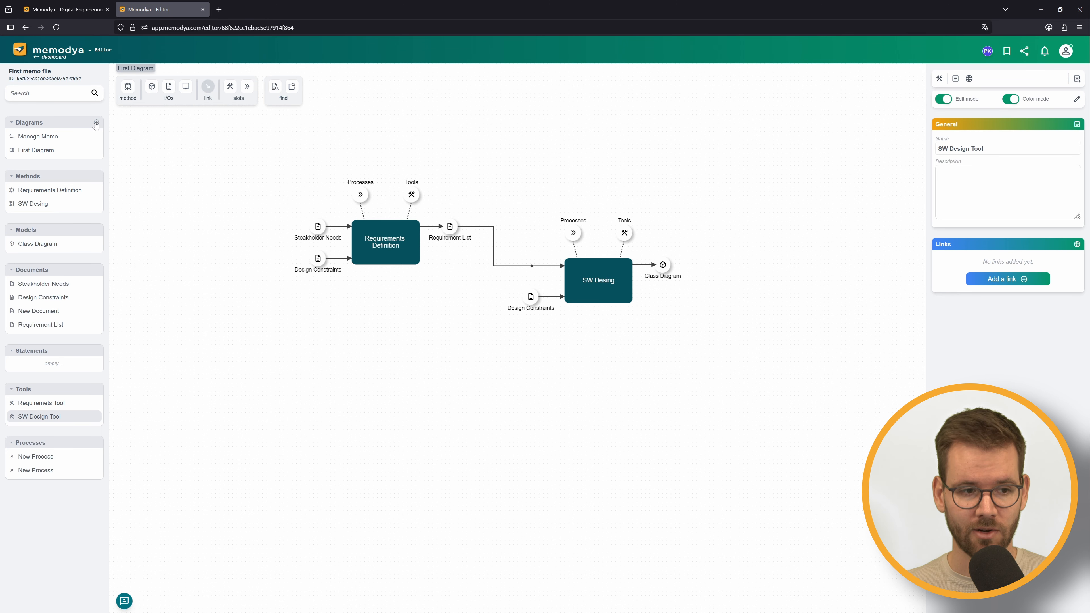
Step: Create and open a second diagram, and place the existing Requirements Definition method in it
{"action": "left_click", "coordinate": [96, 124]}
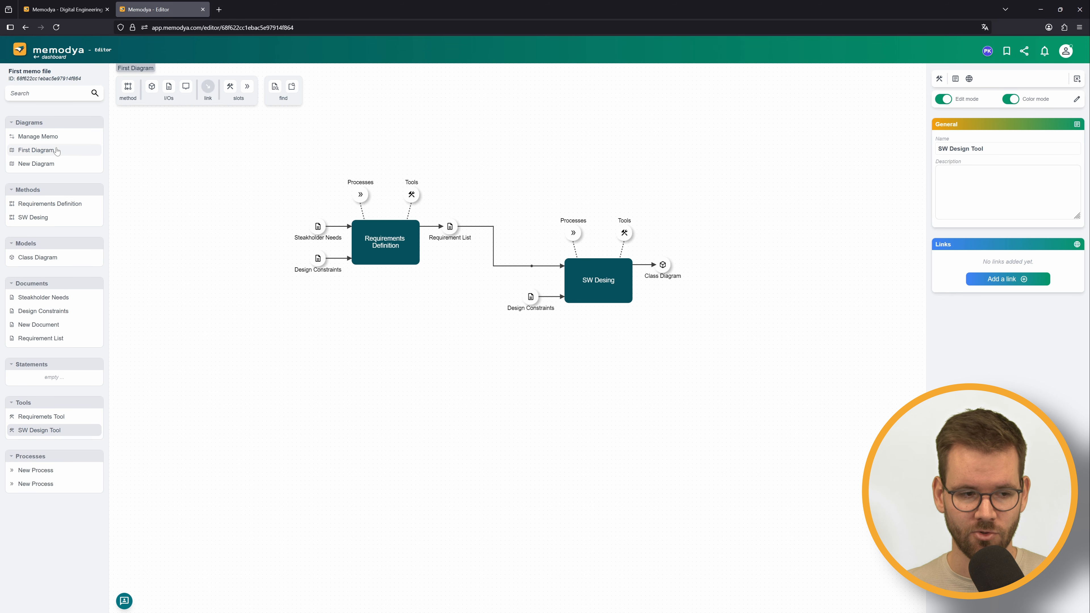
{"action": "left_click", "coordinate": [34, 165]}
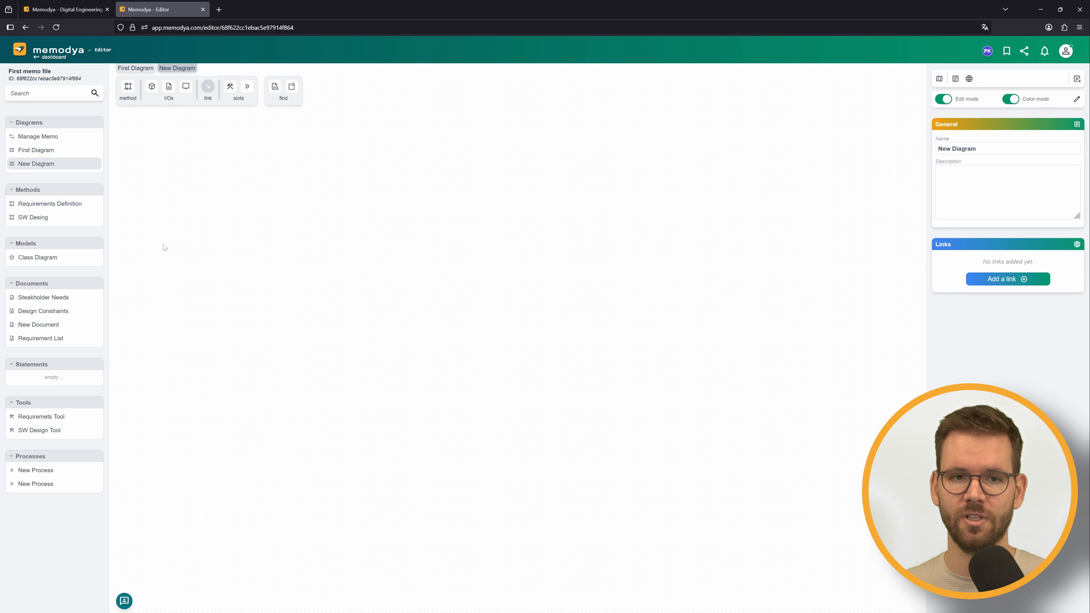
{"action": "left_click_drag", "start_coordinate": [45, 206], "coordinate": [347, 277]}
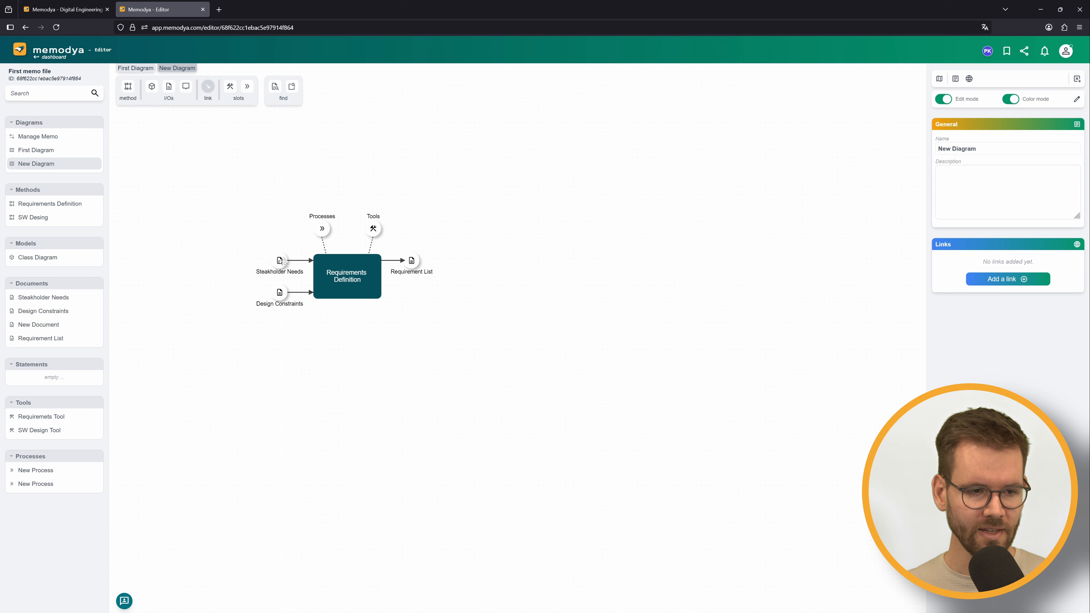
Step: Place a new method to the lower right of the Requirements Definition method and name it "Mechanical Design"
{"action": "left_click_drag", "start_coordinate": [128, 88], "coordinate": [560, 318]}
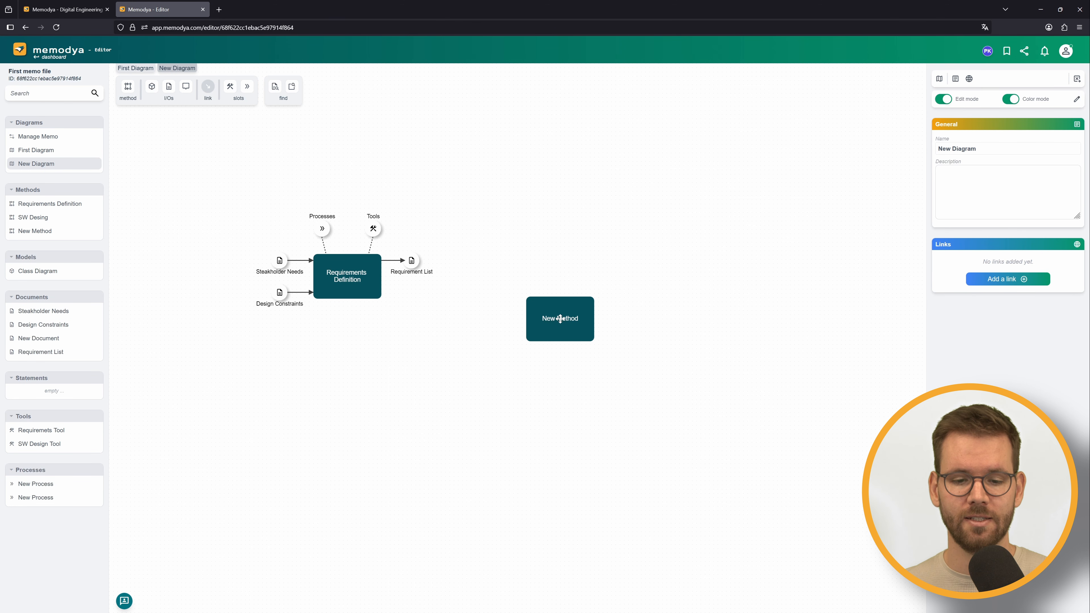
{"action": "left_click", "coordinate": [560, 318]}
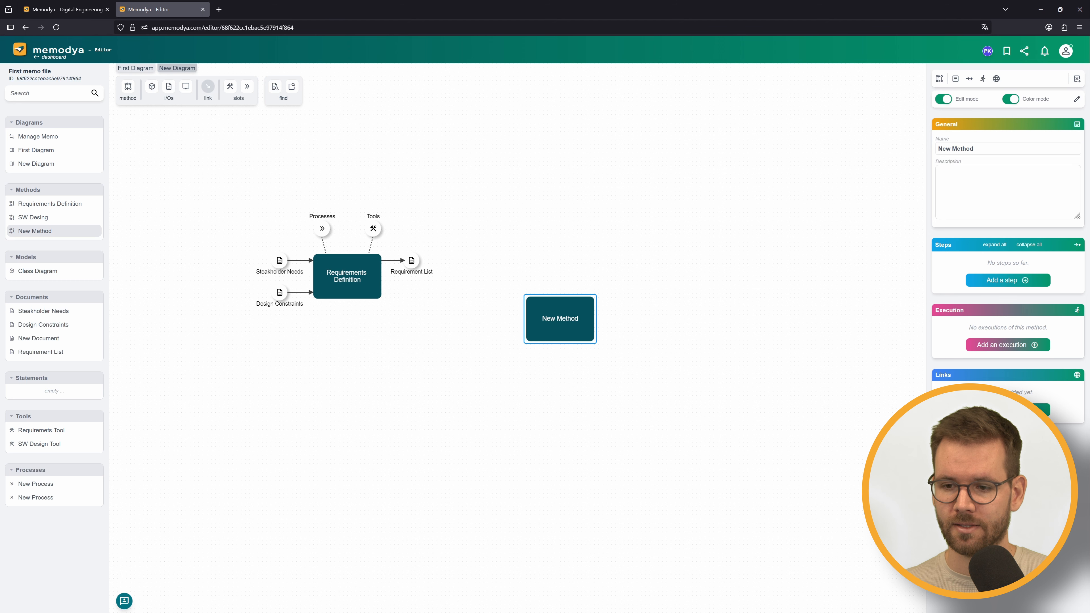
{"action": "triple_click", "coordinate": [962, 149]}
{"action": "type", "text": "Mec"}
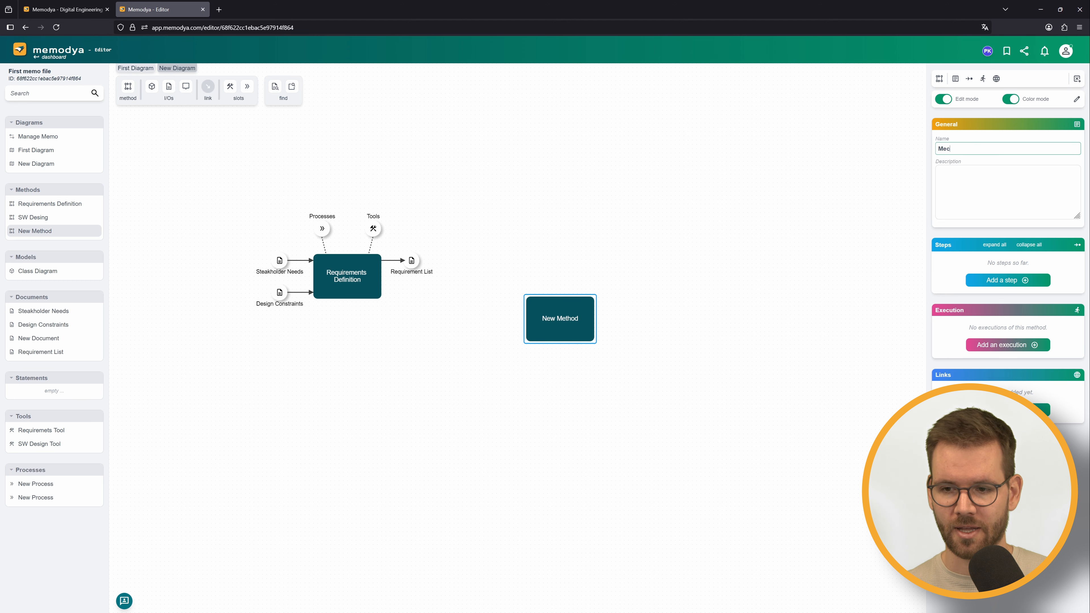
{"action": "type", "text": "hanical Desin"}
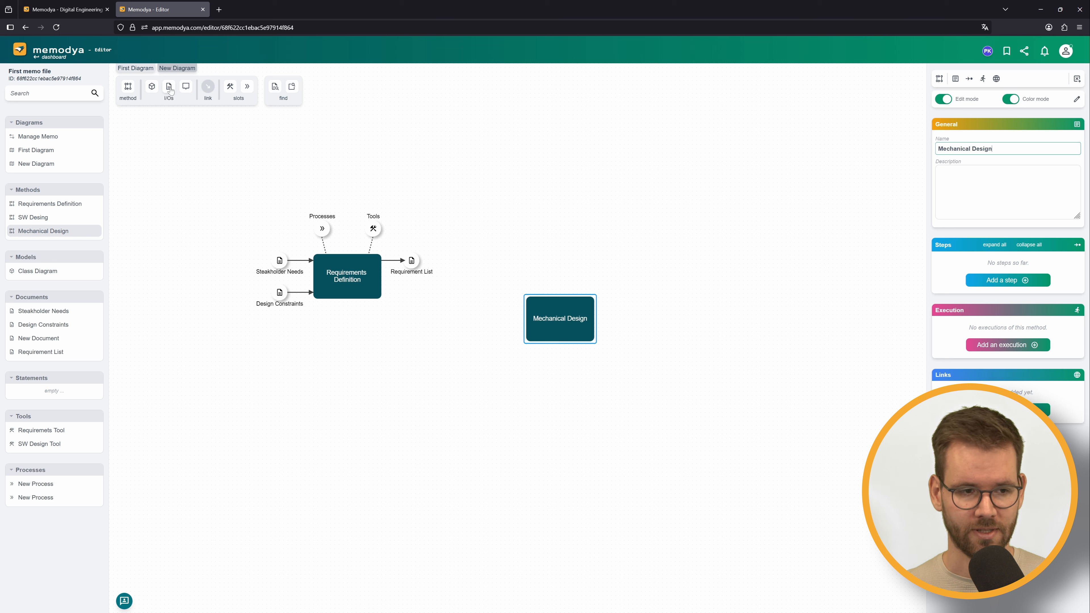
Step: Link the Requirement List output to the Mechanical Design method and attach the existing Design Constraints document as another input
{"action": "left_click", "coordinate": [208, 89]}
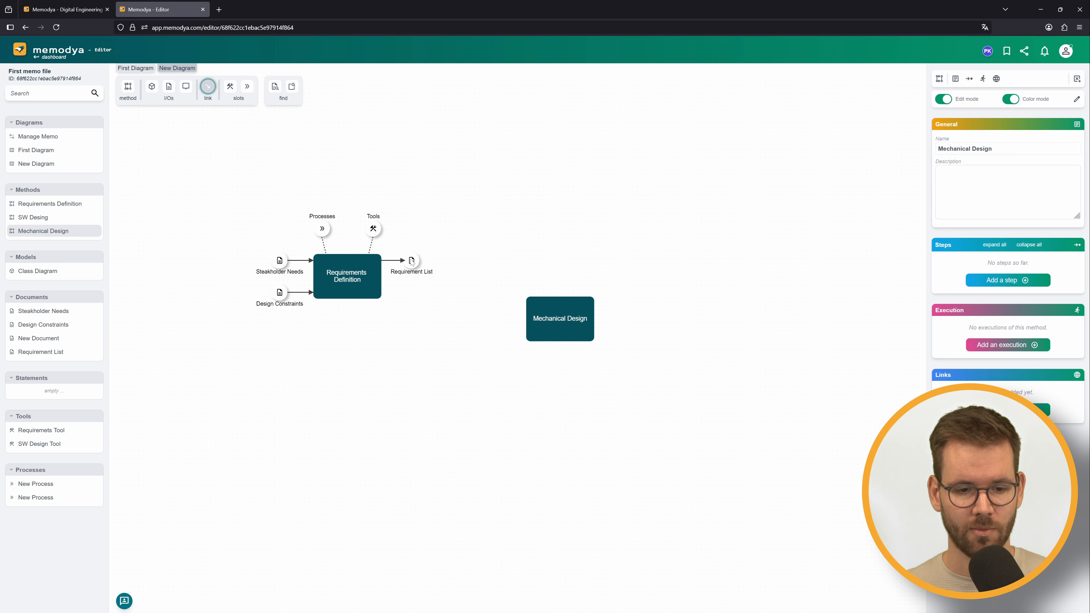
{"action": "left_click_drag", "start_coordinate": [411, 260], "coordinate": [534, 312]}
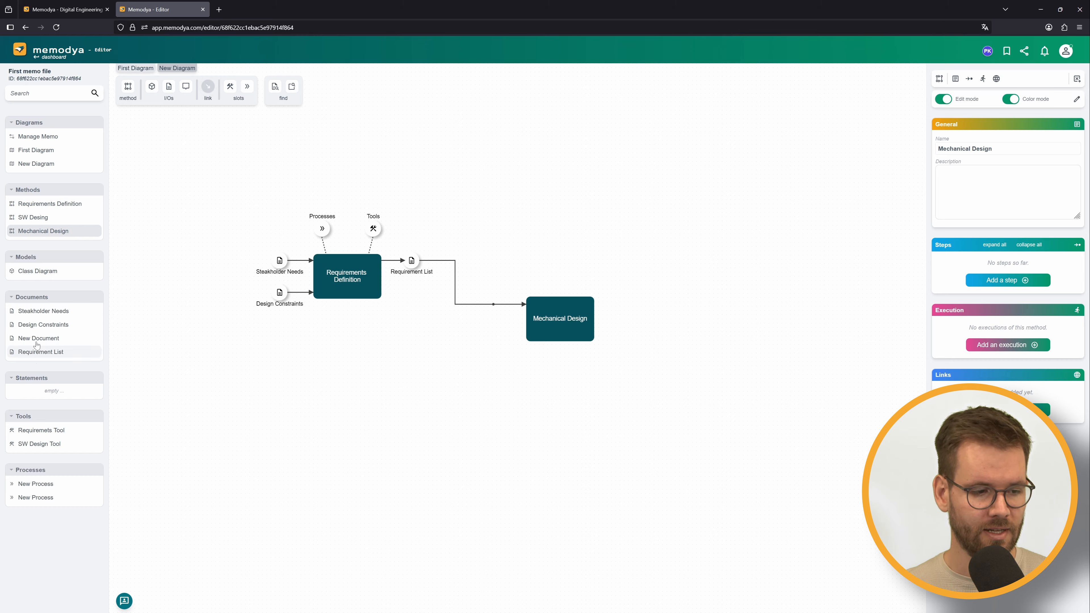
{"action": "left_click_drag", "start_coordinate": [45, 327], "coordinate": [530, 332]}
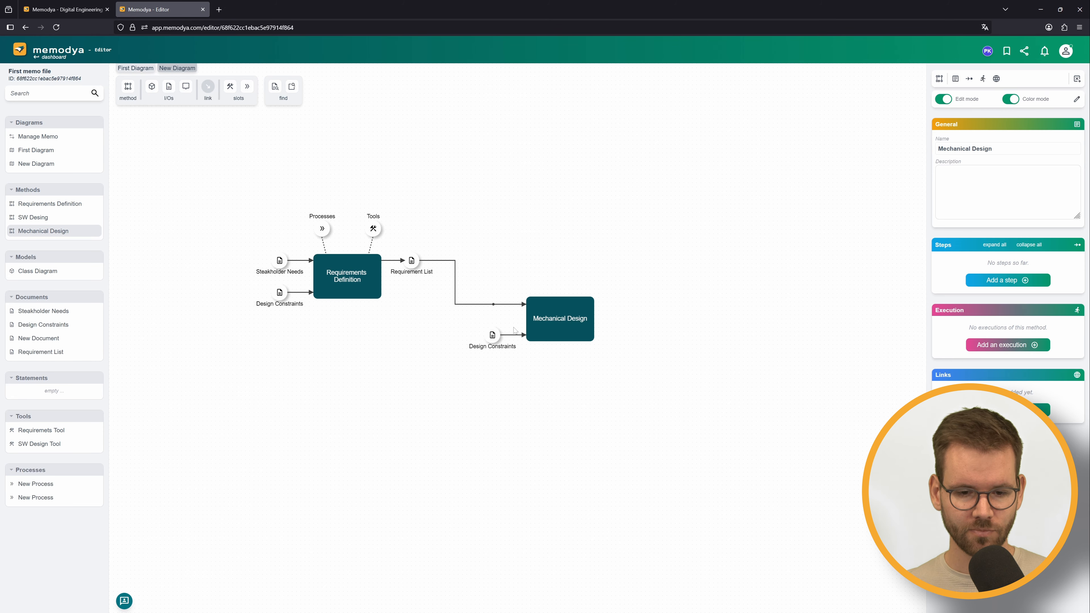
Step: Attach a new model as an output of the Mechanical Design method and name it "CAD Model"
{"action": "left_click_drag", "start_coordinate": [151, 88], "coordinate": [579, 317]}
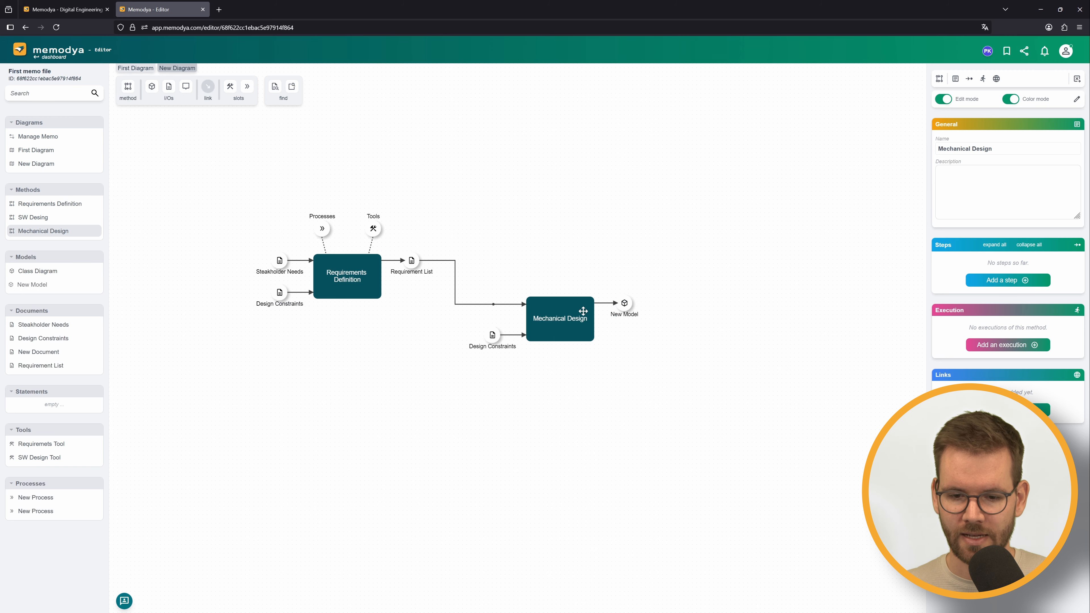
{"action": "left_click", "coordinate": [624, 303]}
{"action": "key", "text": "ctrl+shift+Left"}
{"action": "key", "text": "ctrl+shift+Left"}
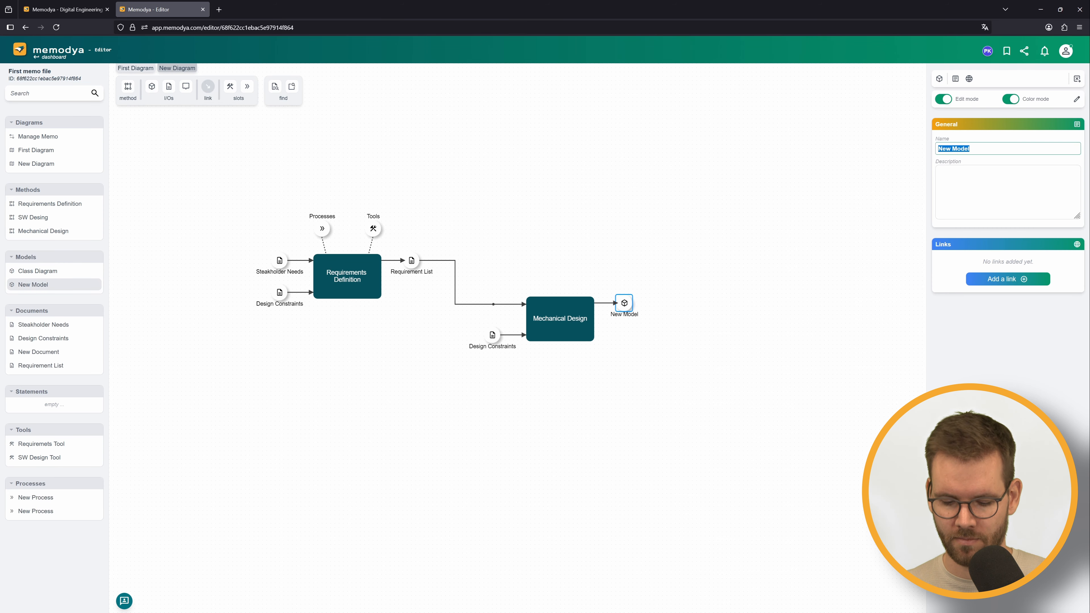
{"action": "type", "text": "CD"}
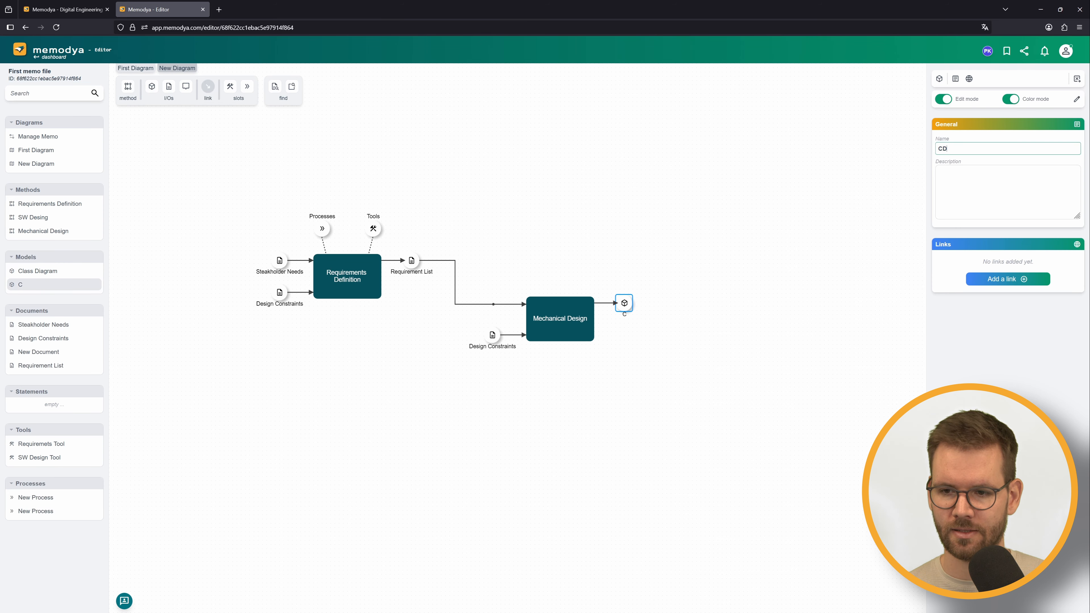
{"action": "type", "text": "D "}
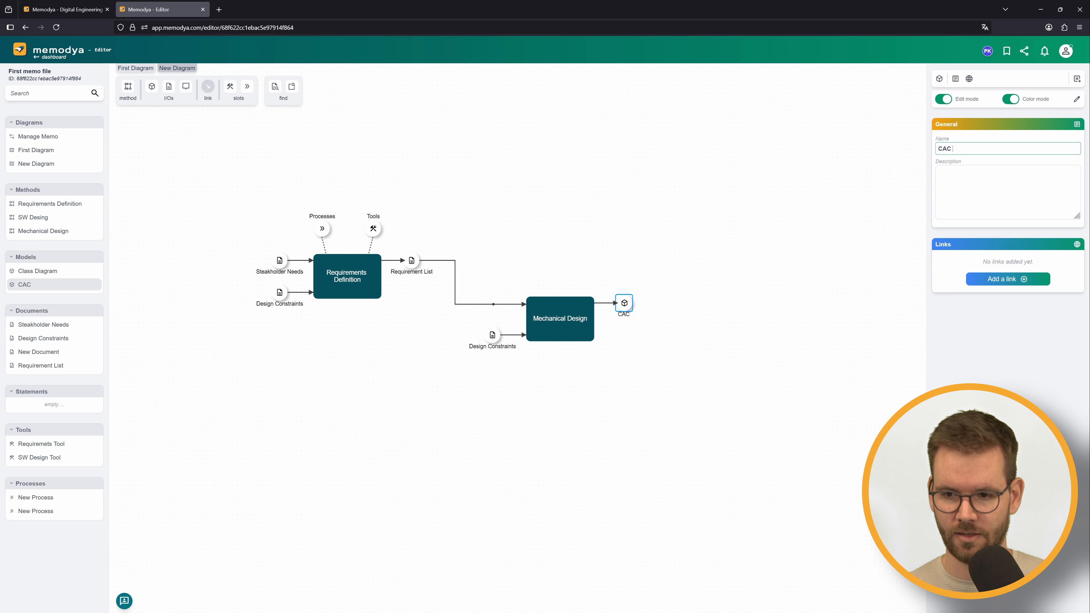
{"action": "type", "text": "Model"}
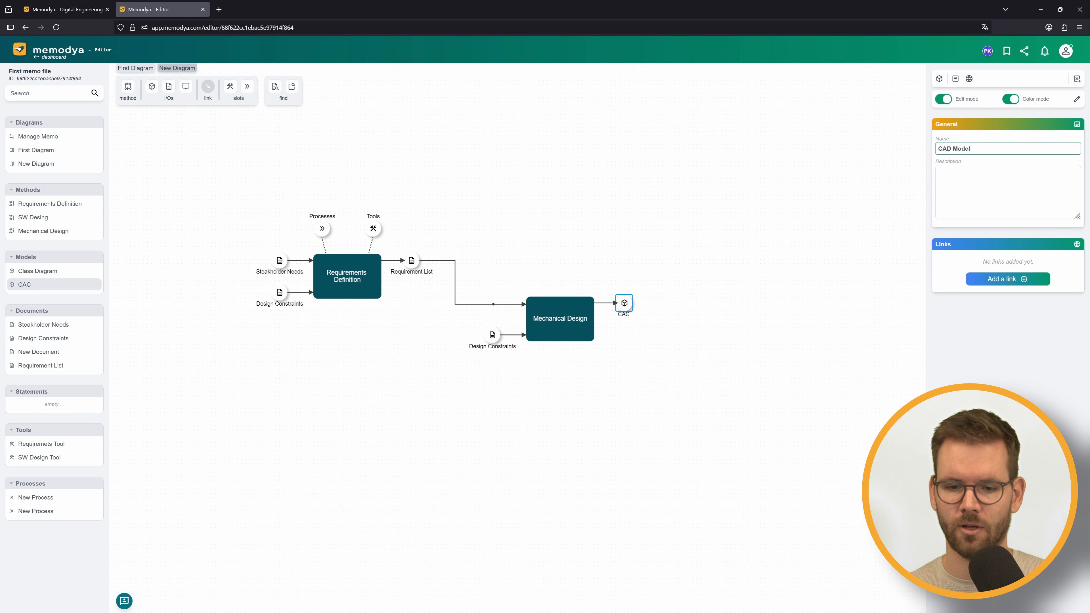
{"action": "left_click", "coordinate": [622, 370]}
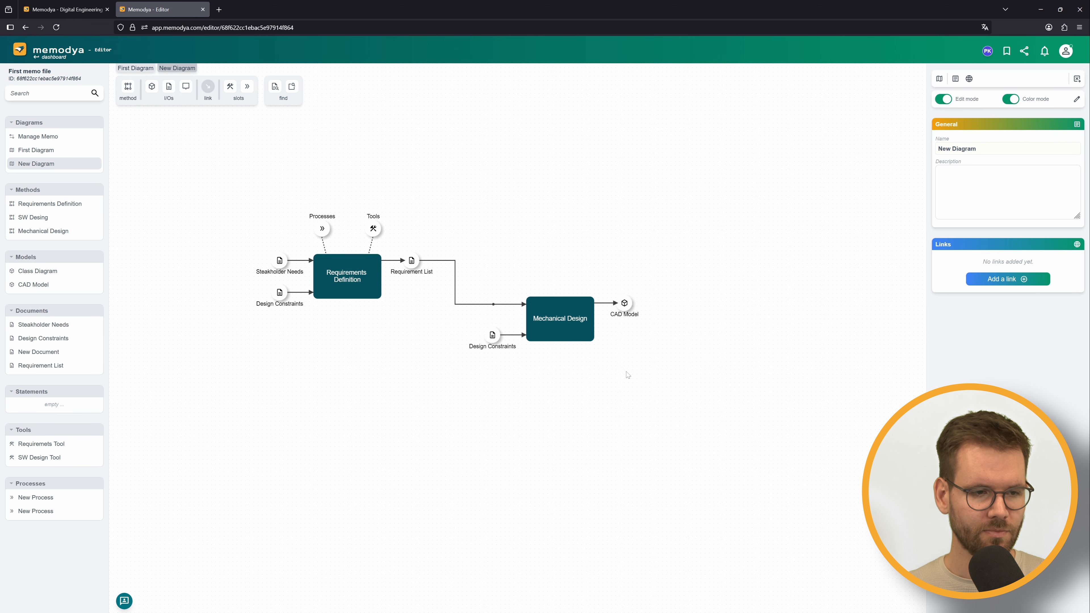
Step: Add a tool named "CAD Tool" and a new process to the Mechanical Design method
{"action": "left_click_drag", "start_coordinate": [230, 86], "coordinate": [550, 303]}
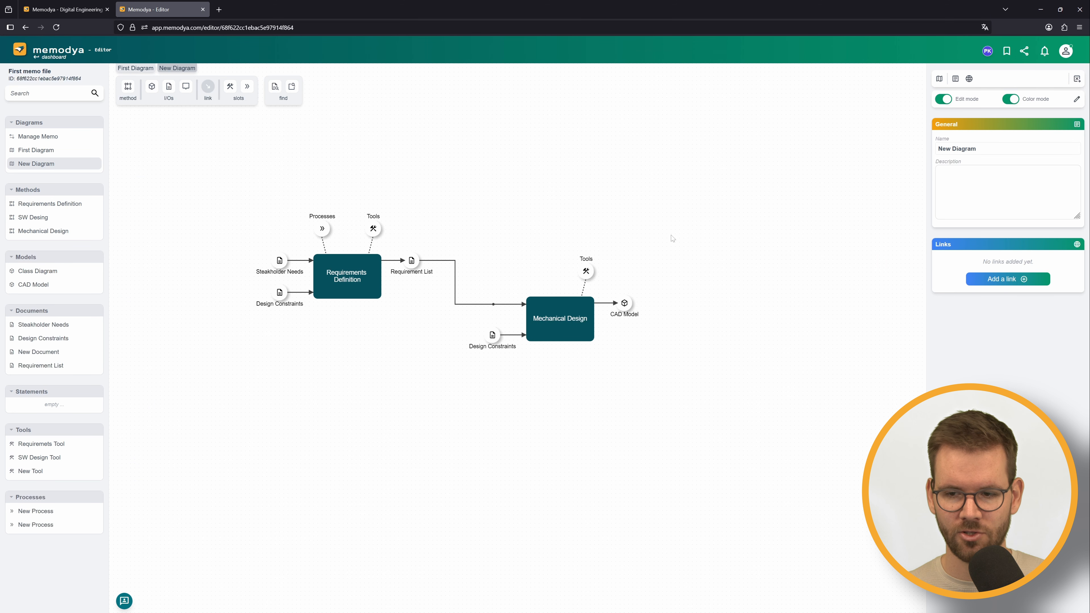
{"action": "left_click_drag", "start_coordinate": [586, 270], "coordinate": [637, 270]}
{"action": "left_click", "coordinate": [637, 271]}
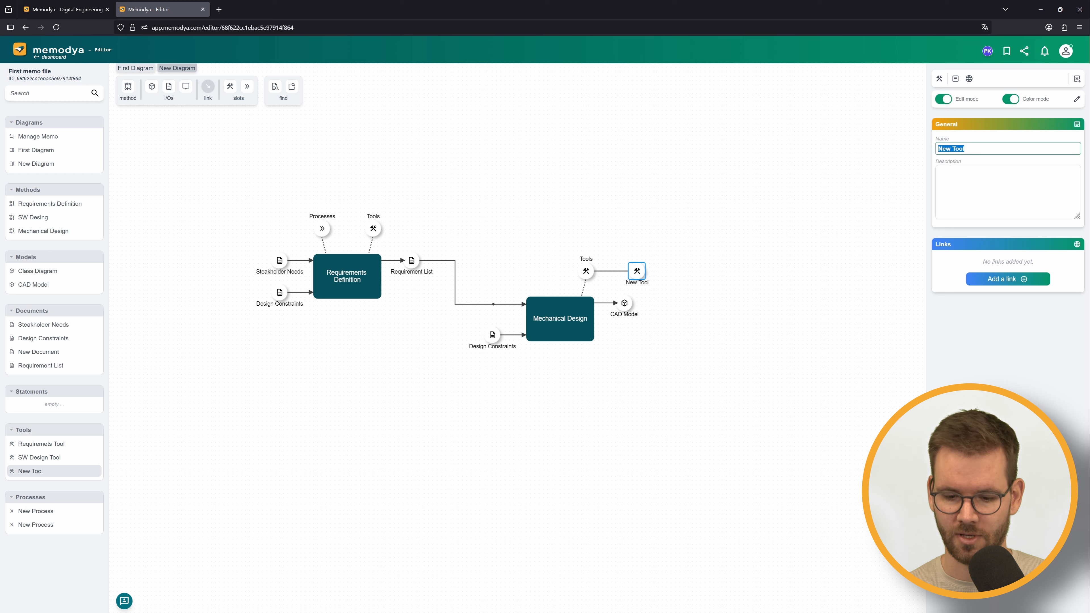
{"action": "type", "text": "CAD"}
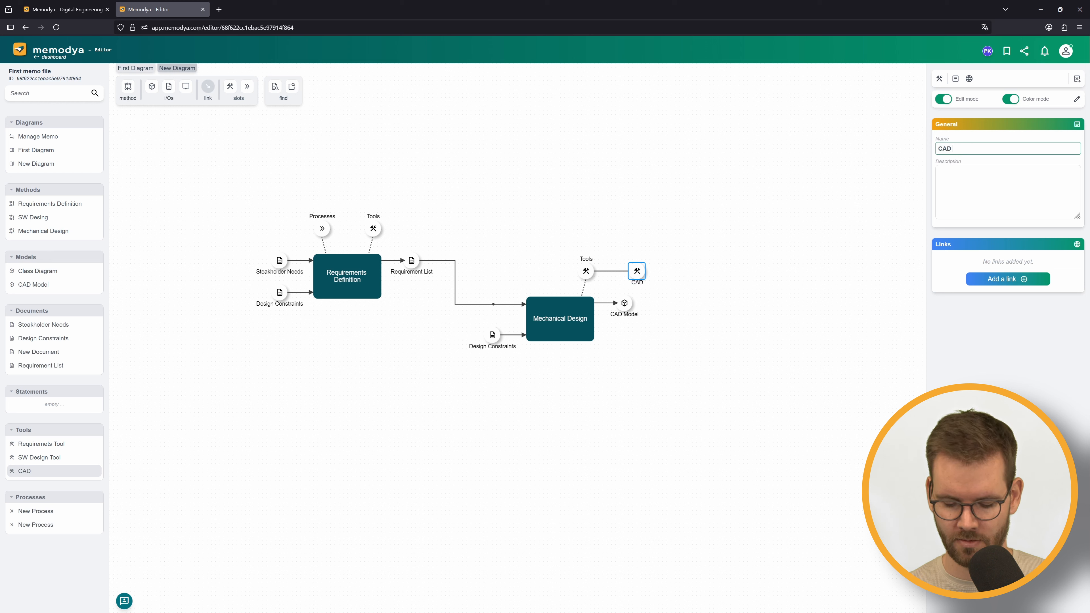
{"action": "type", "text": " Tool"}
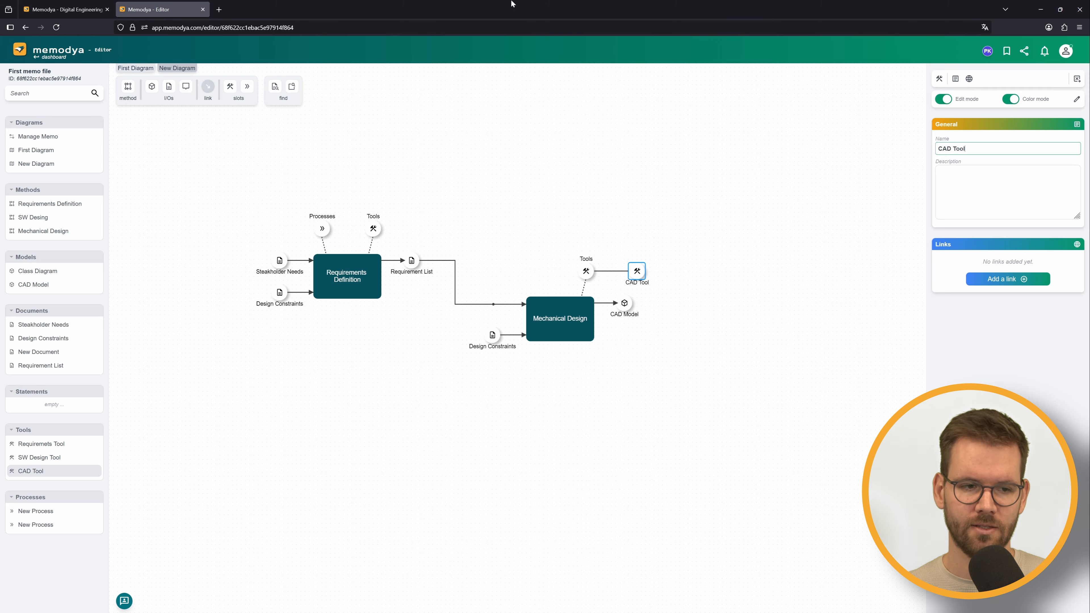
{"action": "left_click", "coordinate": [247, 86]}
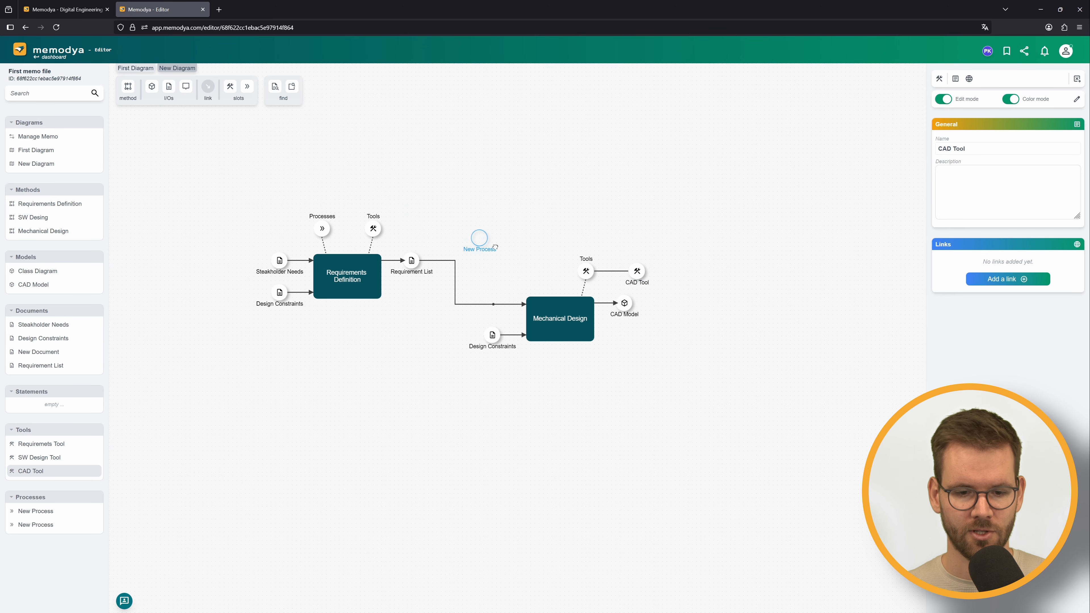
{"action": "left_click", "coordinate": [553, 306]}
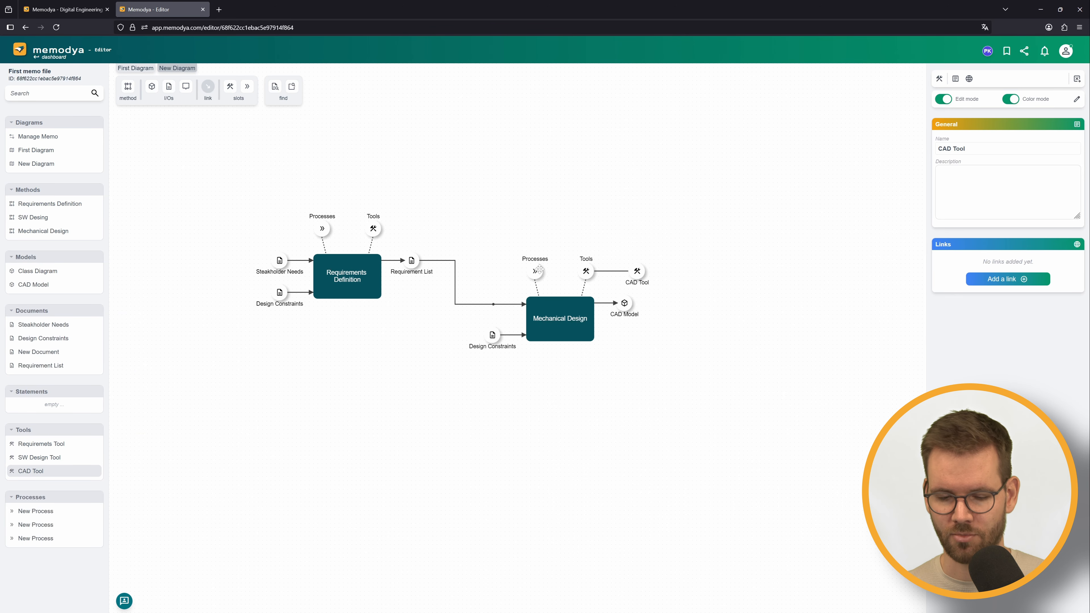